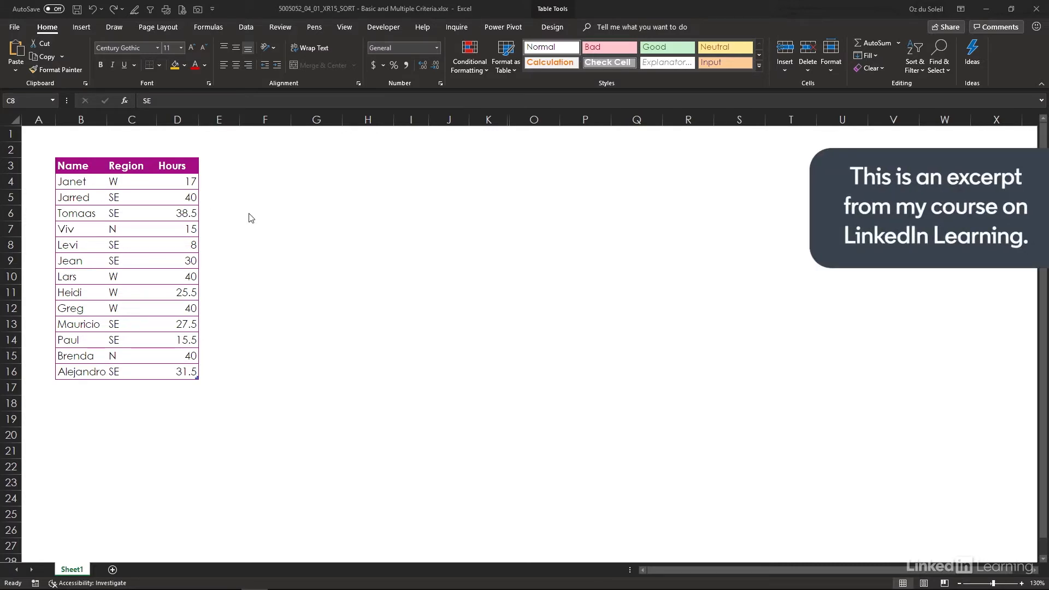
Step: Enter a SORT formula in F4 over all three Table1 columns, sorted by name
click(253, 183)
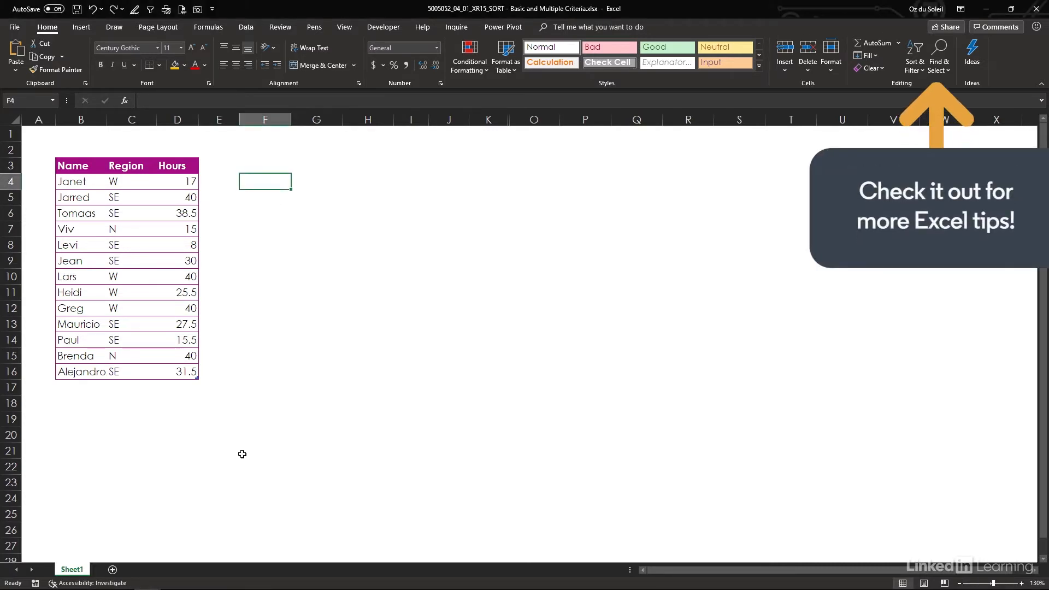
text(=sort()
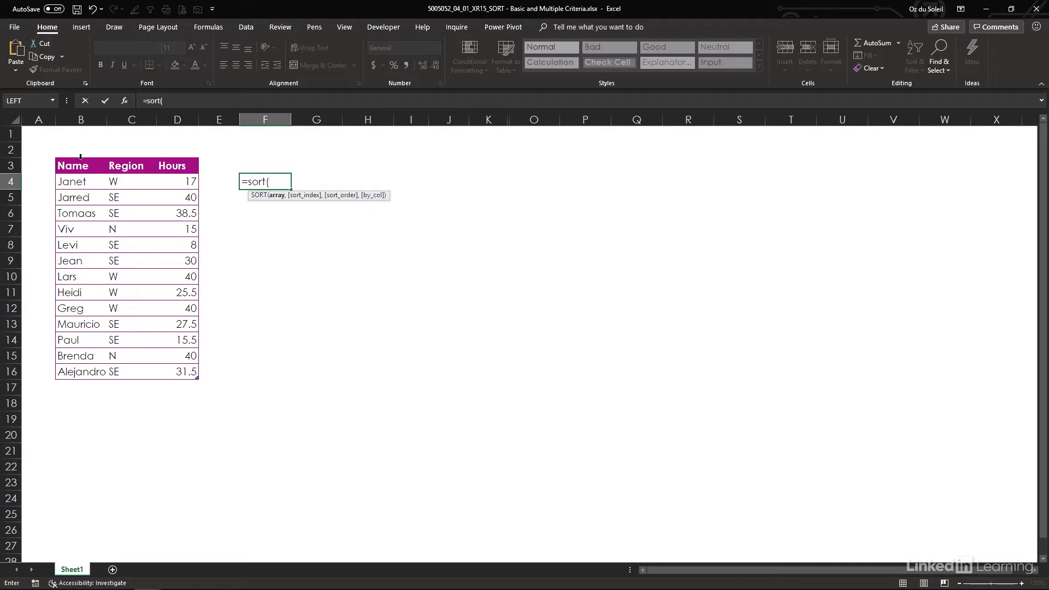
click(80, 157)
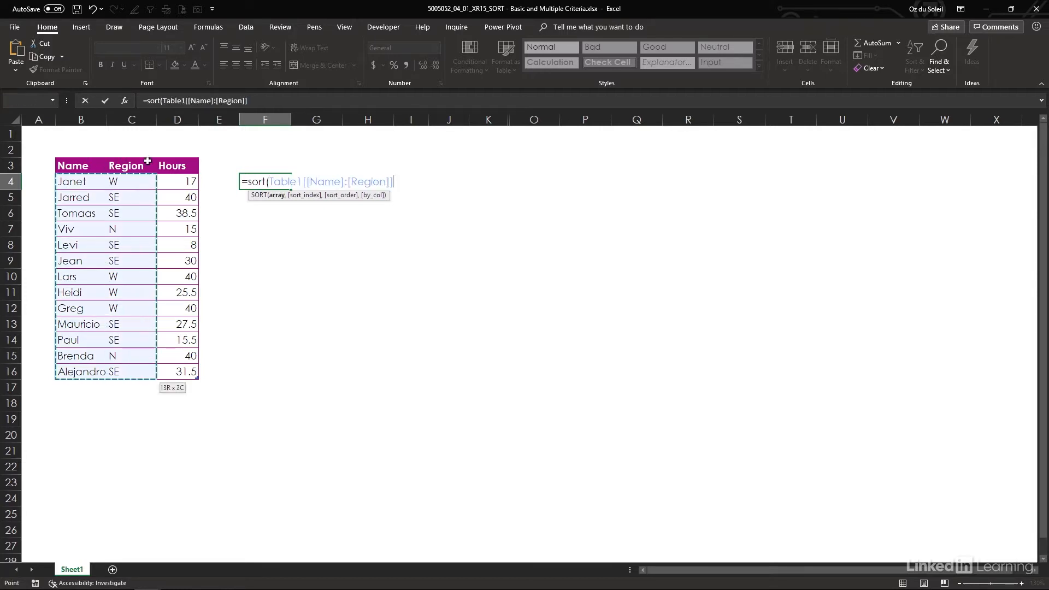
drag(81, 158, 171, 161)
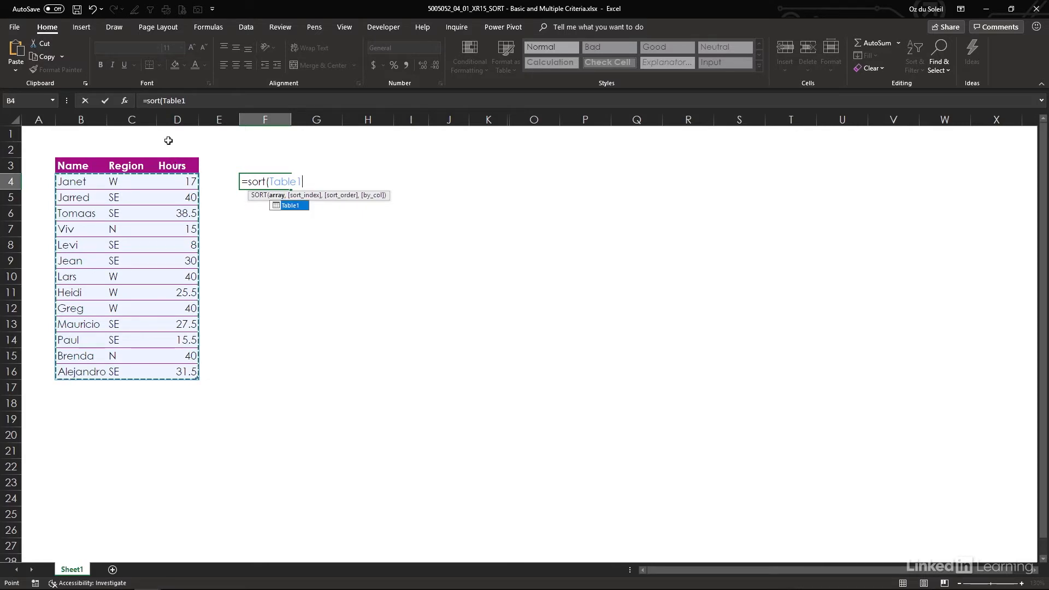
text())
key(Return)
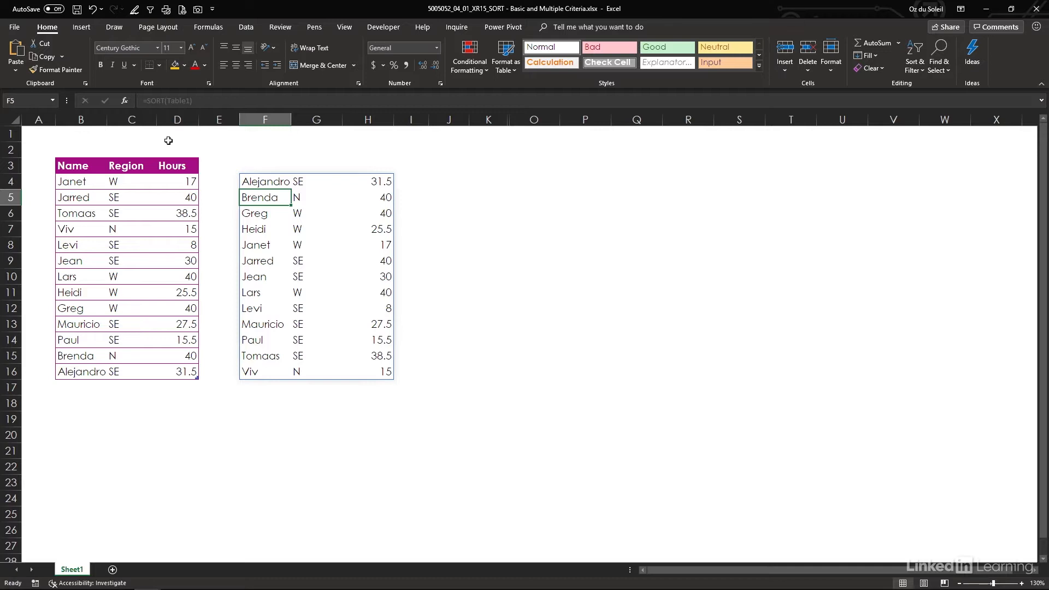
Step: Copy the Name, Region, Hours headings from B3:D3 into F3 above the sorted list
drag(78, 169, 174, 166)
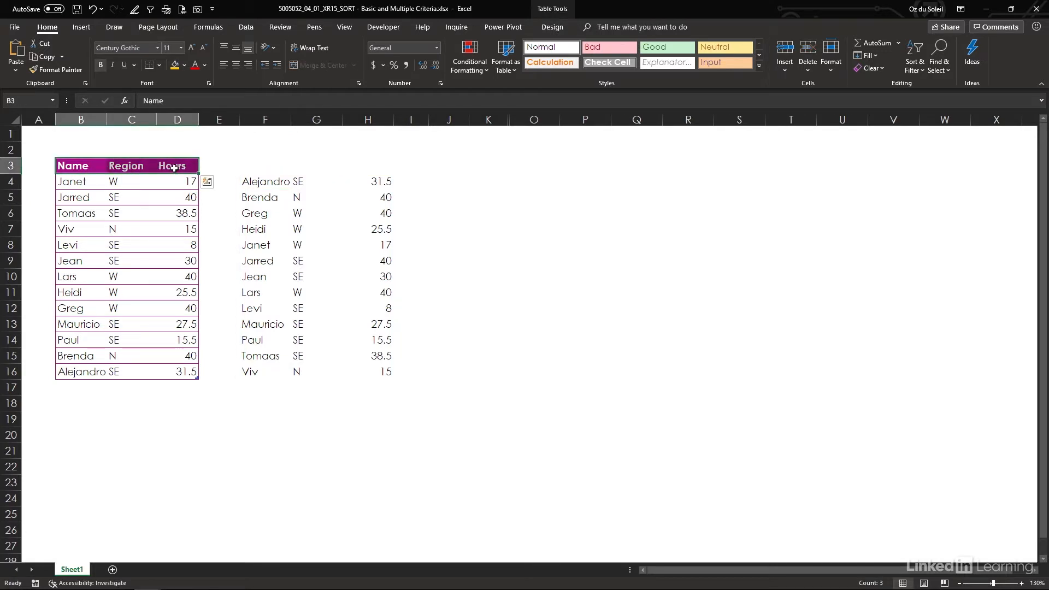
right_click(174, 166)
click(197, 187)
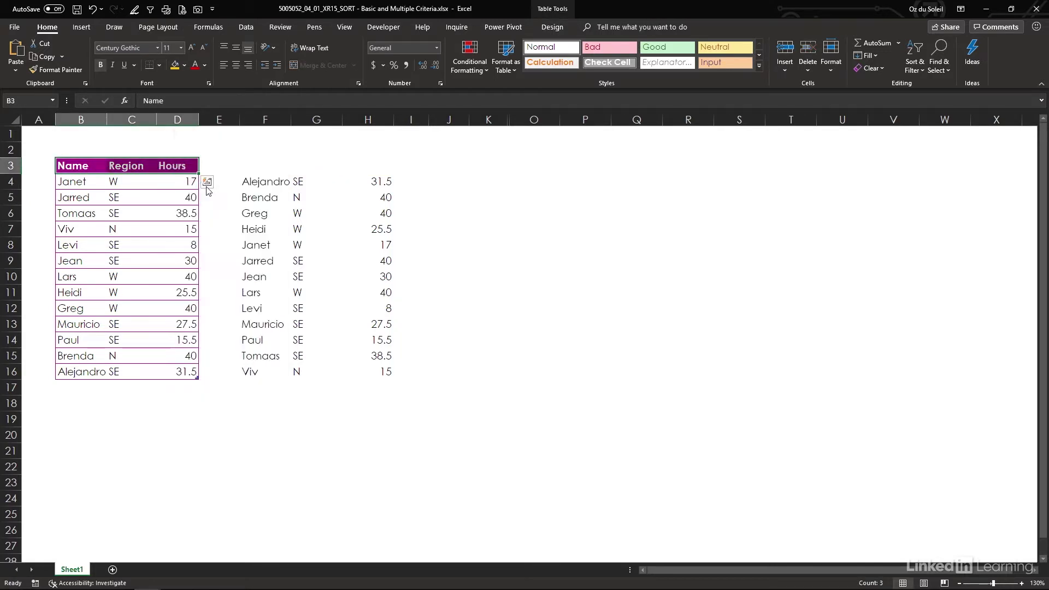
click(253, 164)
right_click(255, 167)
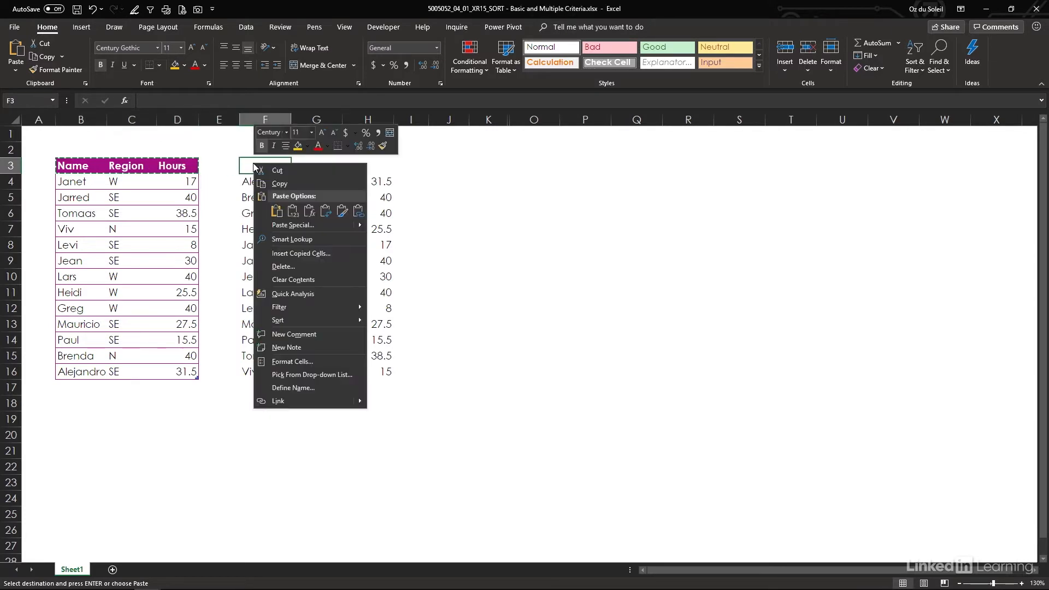
click(290, 210)
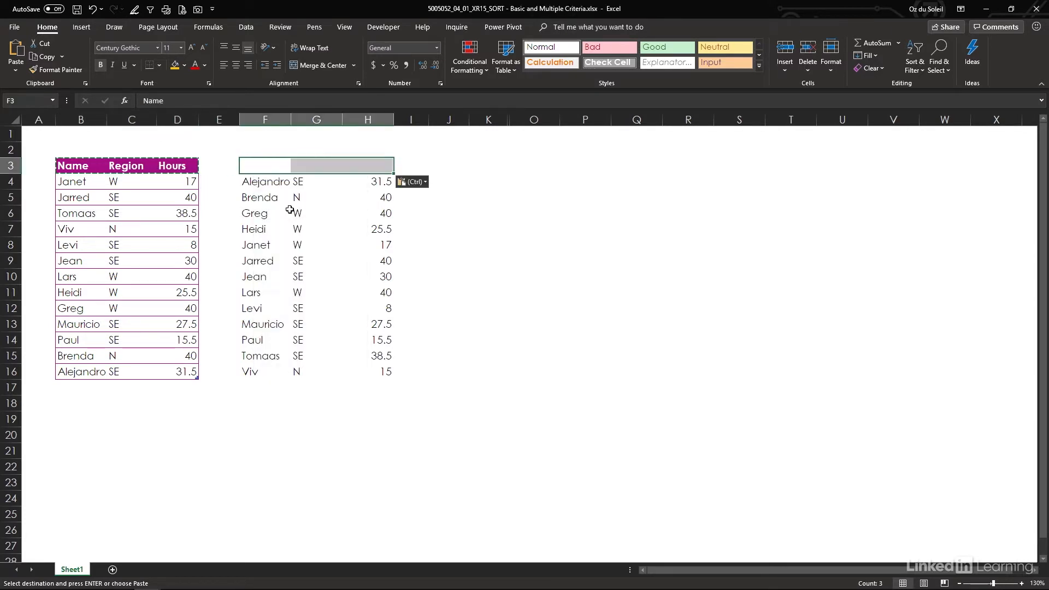
Step: Colour the pasted headings black, then select the columns around the hidden ones
click(203, 75)
click(199, 83)
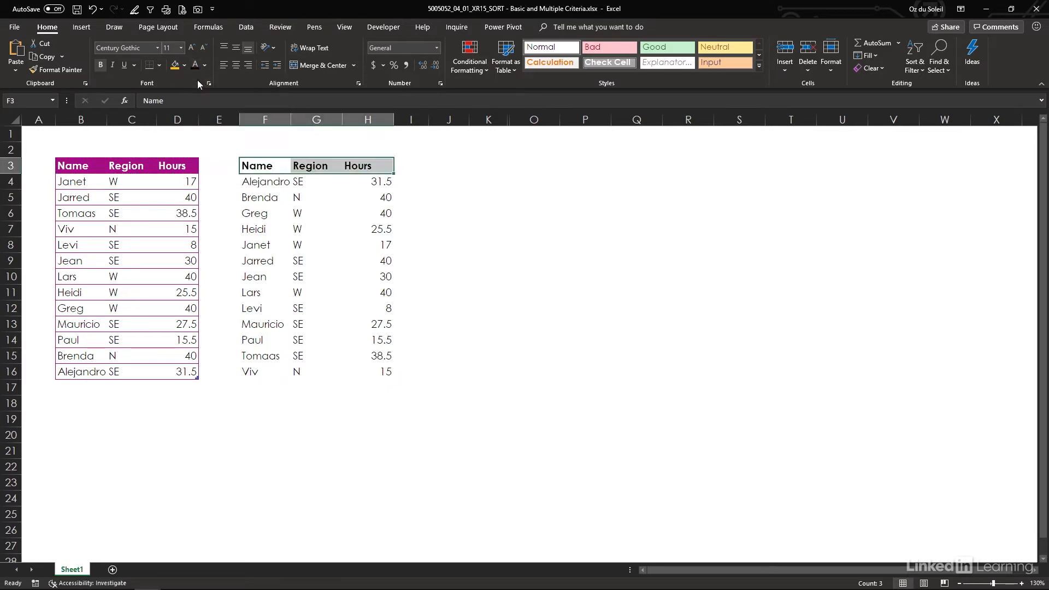
click(307, 421)
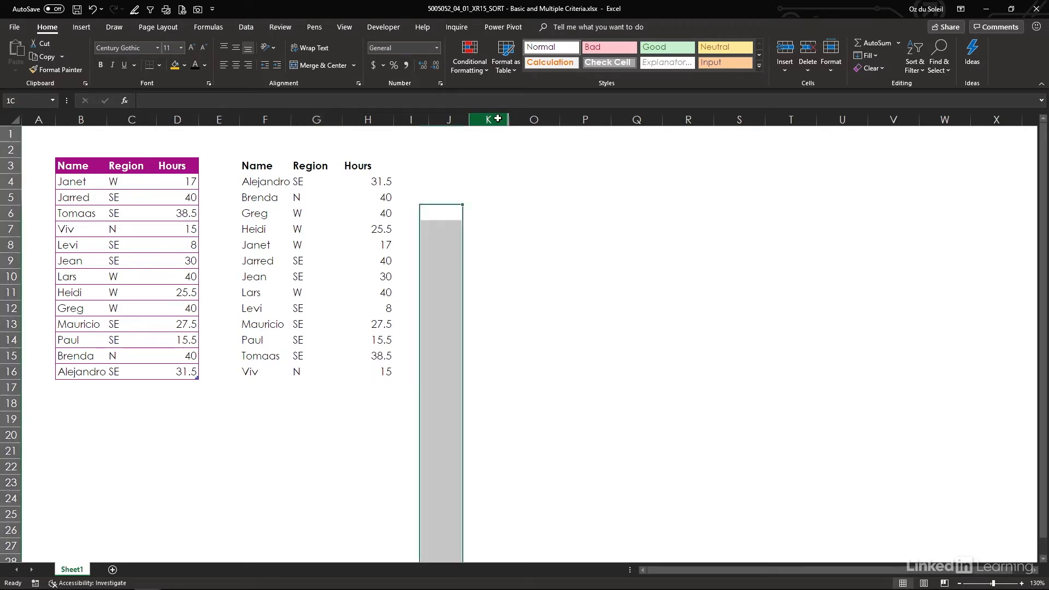
drag(498, 120, 516, 119)
Step: Unhide columns L to N from the selected columns and move to cell L4
right_click(515, 116)
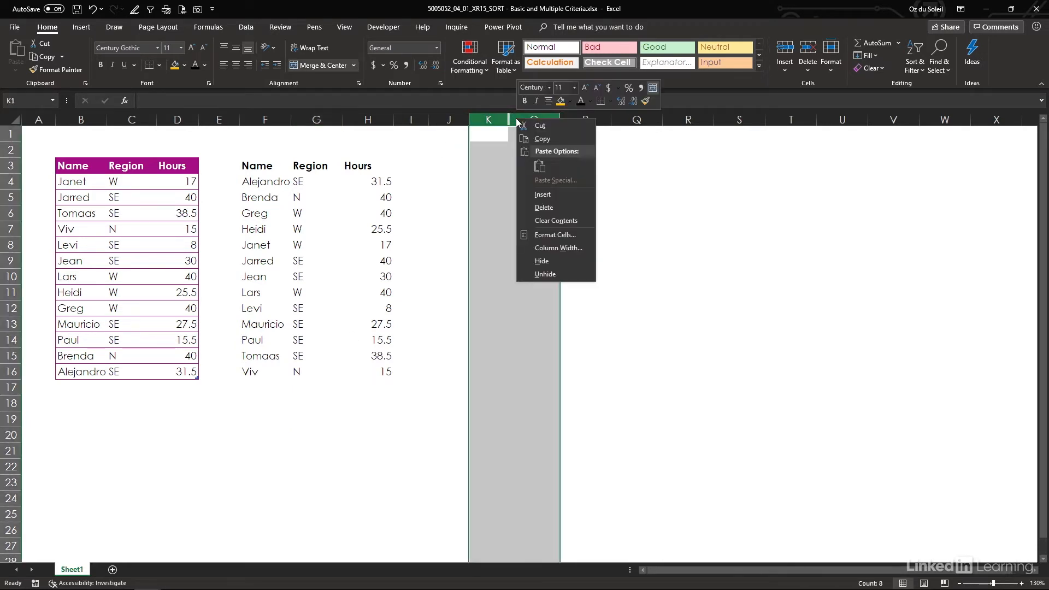
click(545, 273)
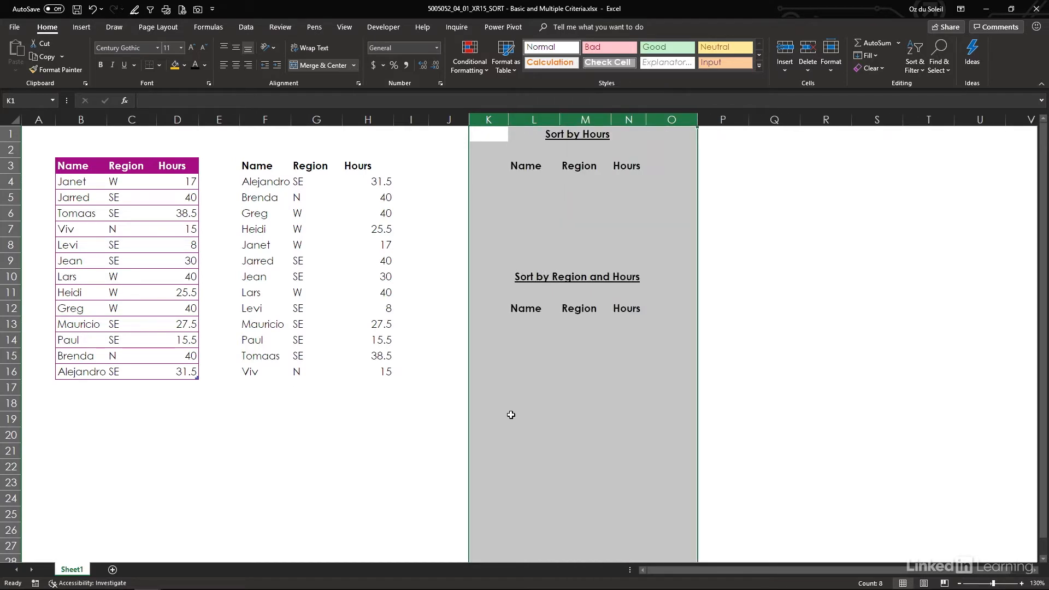
click(519, 179)
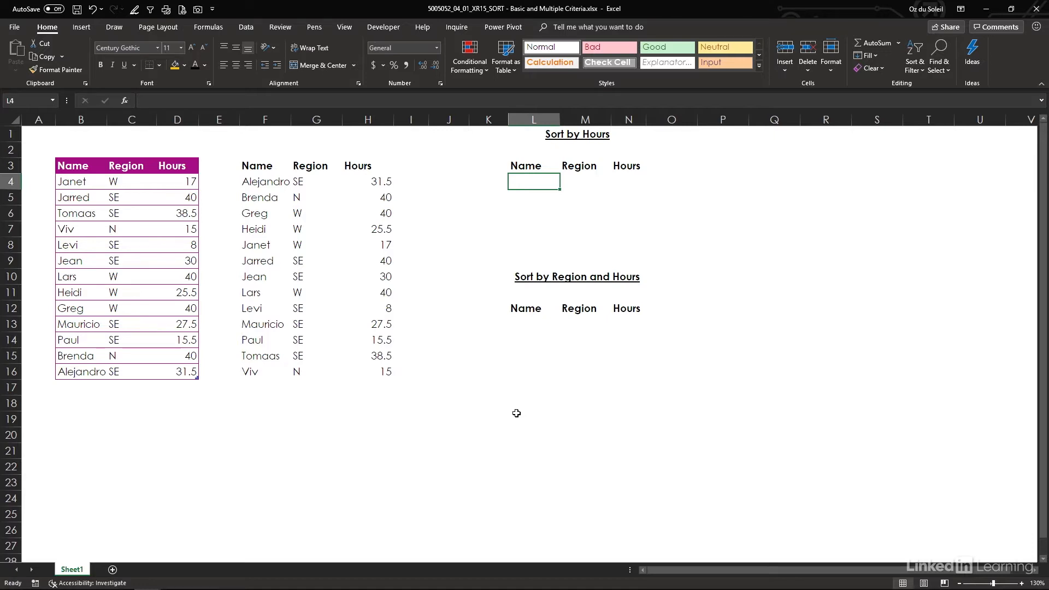
text(=s)
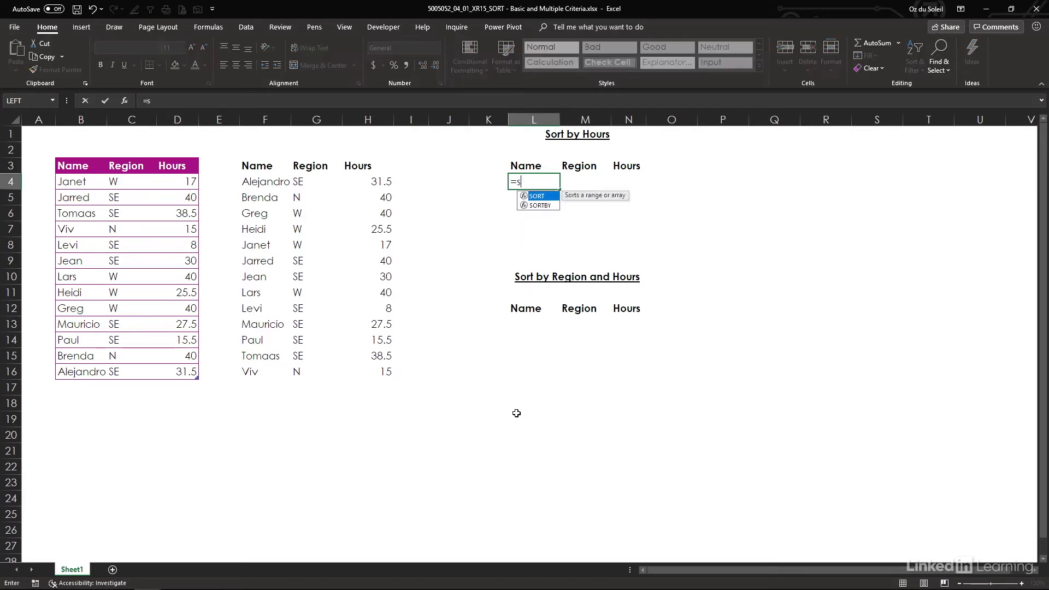
text(ort()
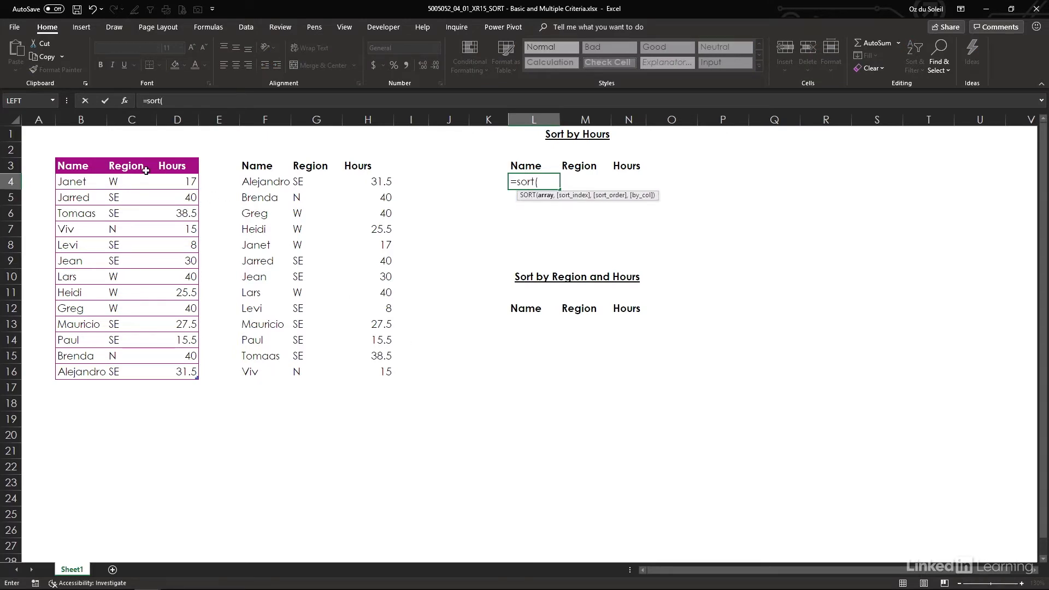
Step: Enter =SORT(Table1,3,-1) in L4 for hours descending and inspect its #SPILL! result
drag(82, 160, 179, 166)
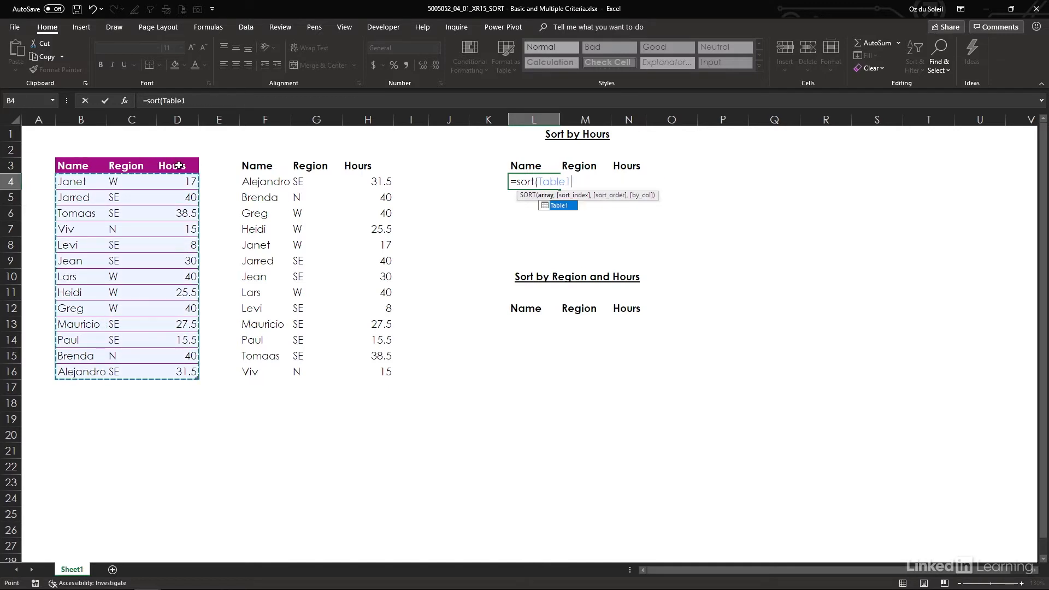
text(,)
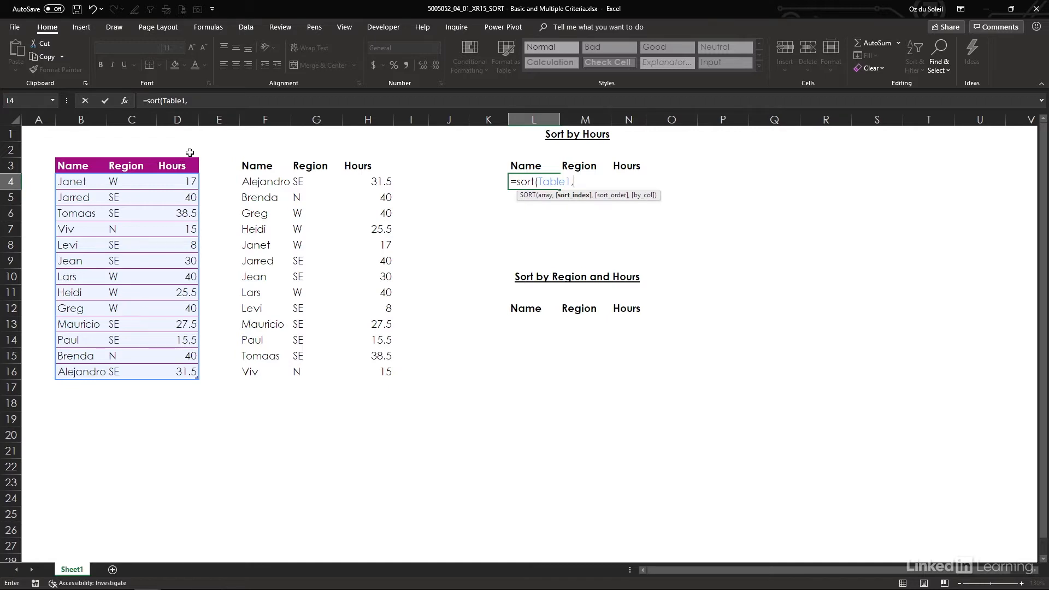
text(3)
text(,-)
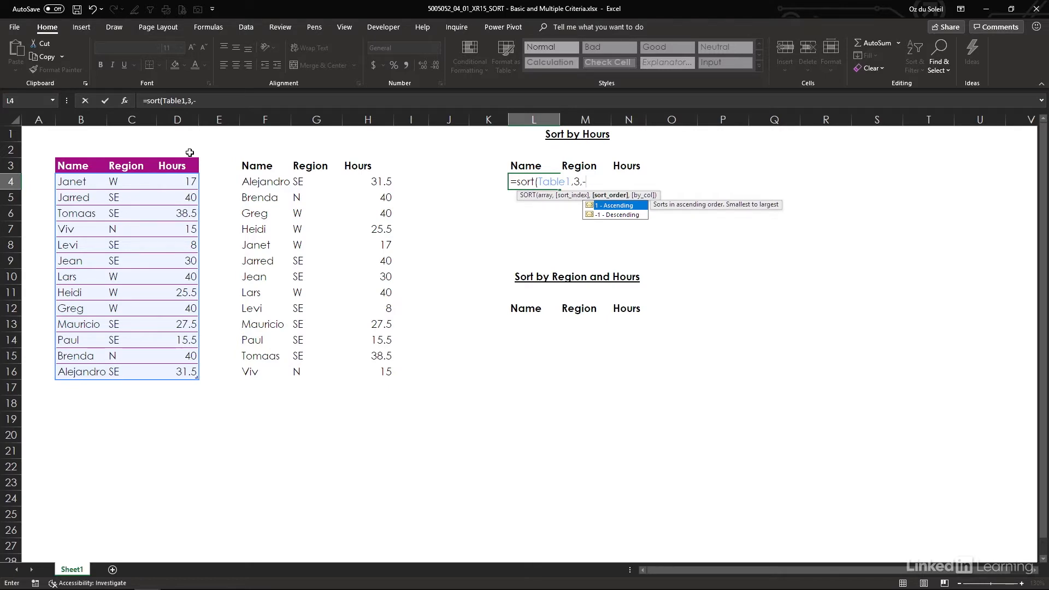
text(1))
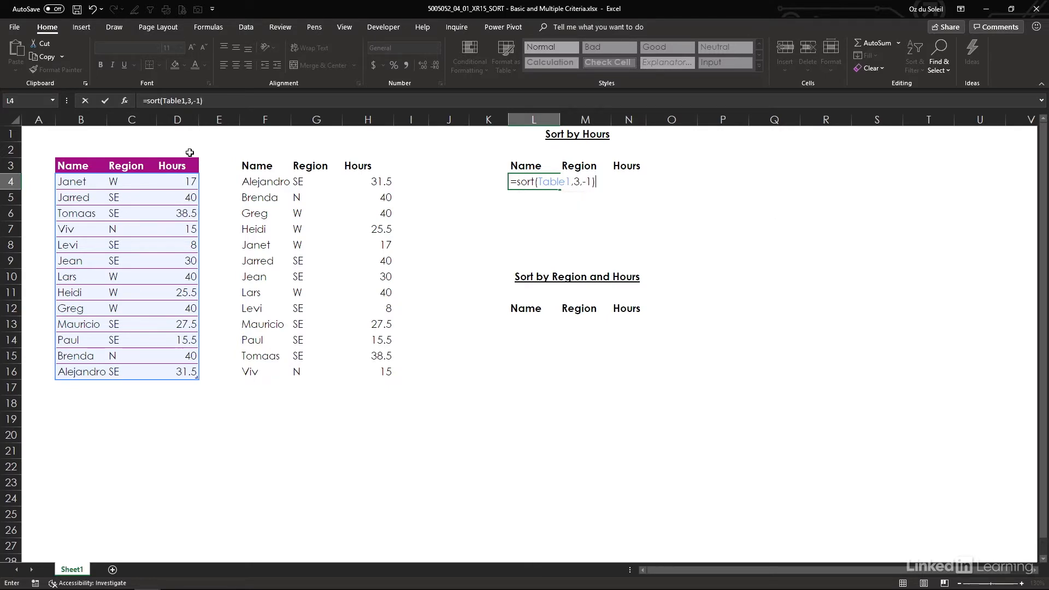
key(Return)
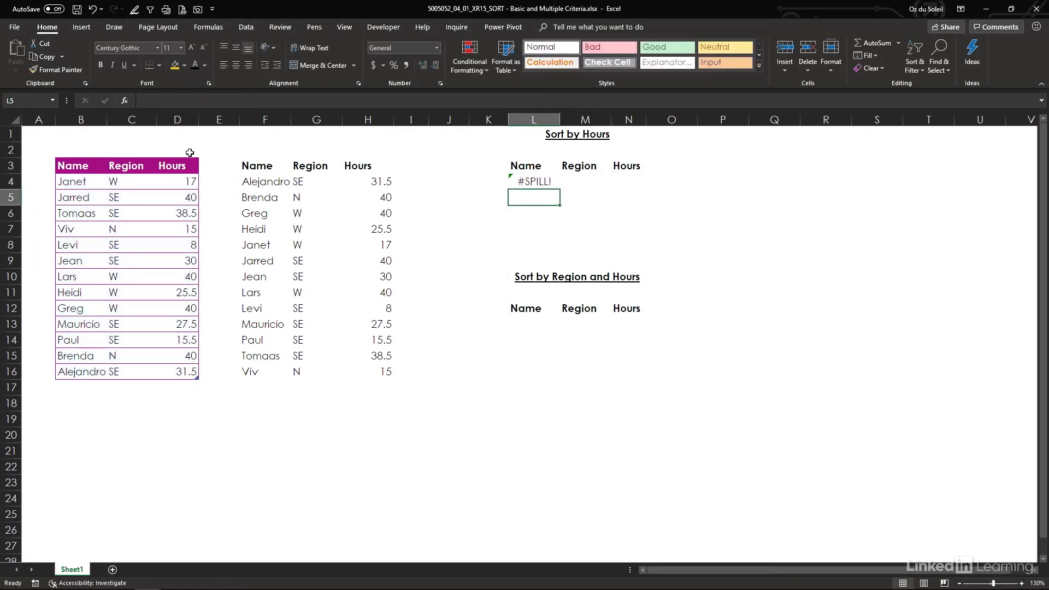
click(537, 181)
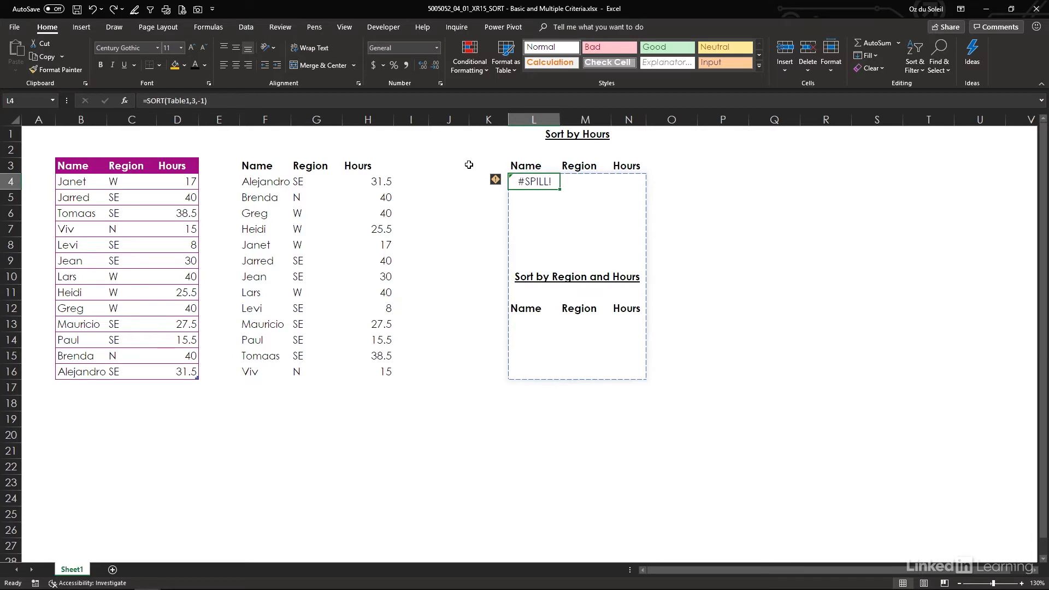
drag(530, 280, 610, 306)
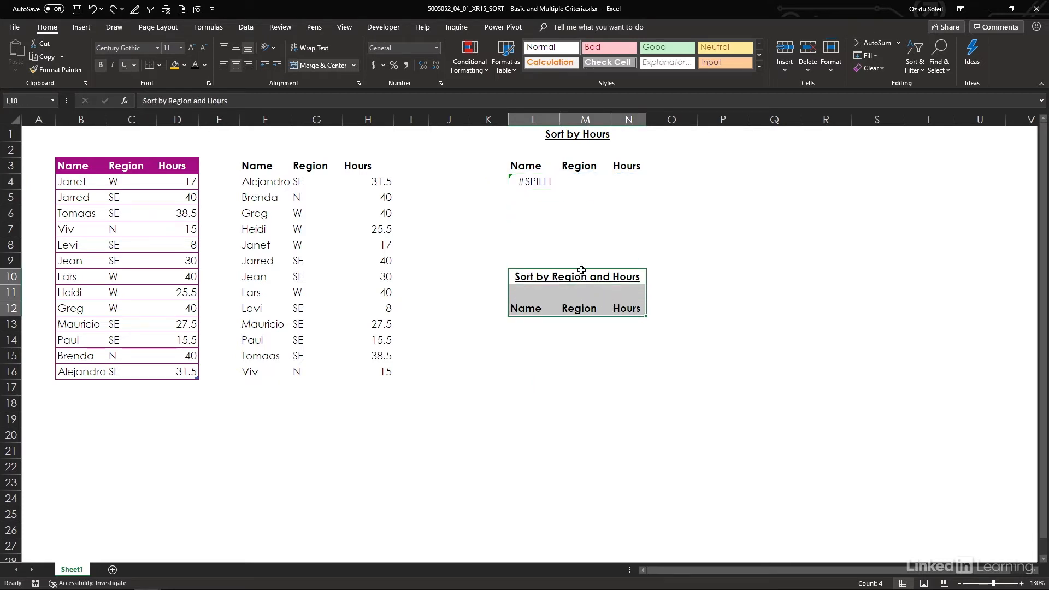
Step: Drag the Sort by Region and Hours block to P1:R3 so the hours list spills
drag(581, 275, 796, 139)
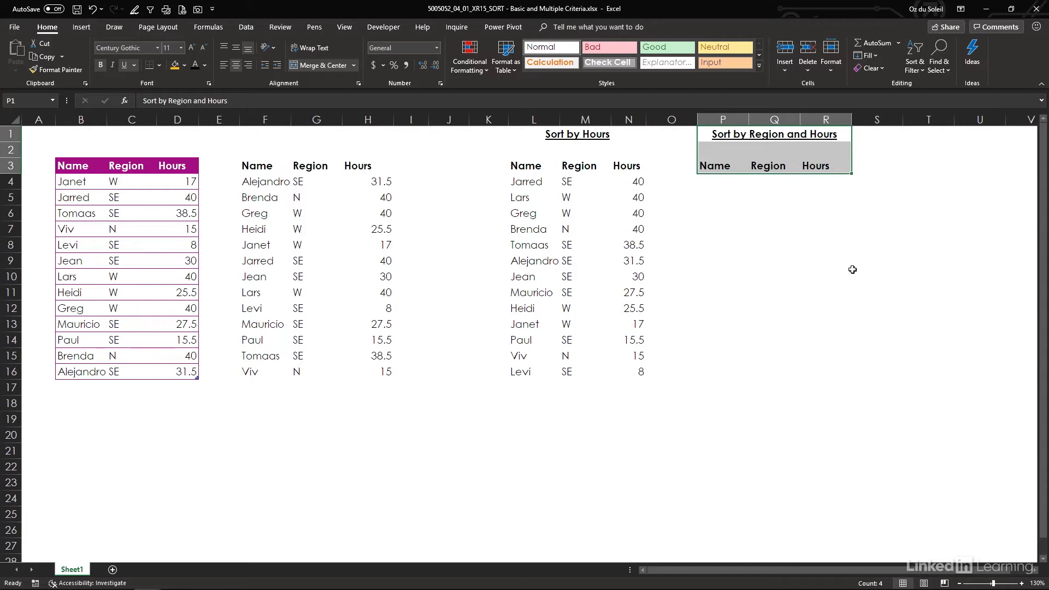
click(709, 182)
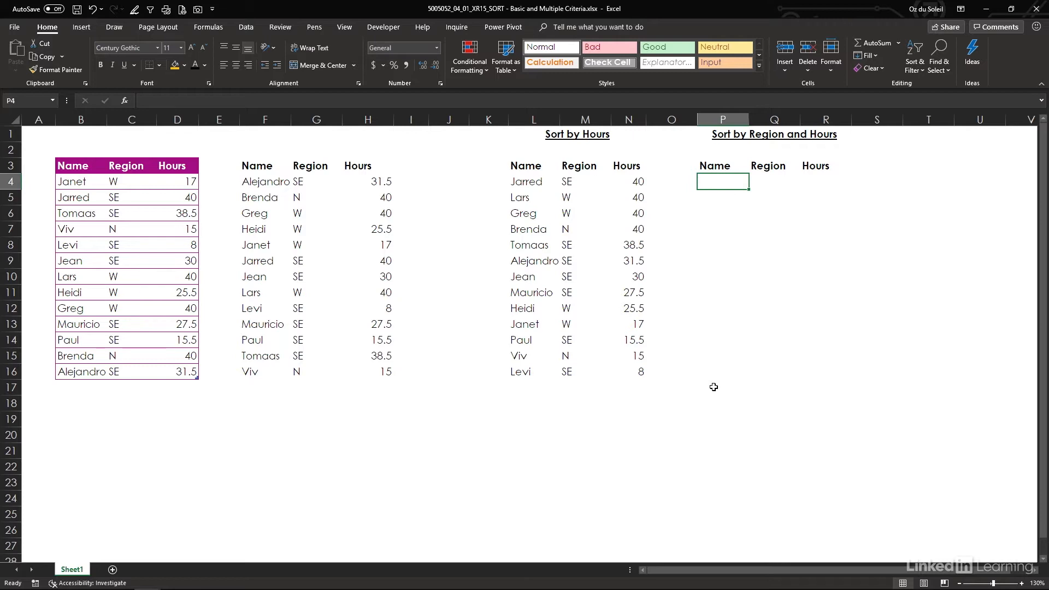
text(=sort)
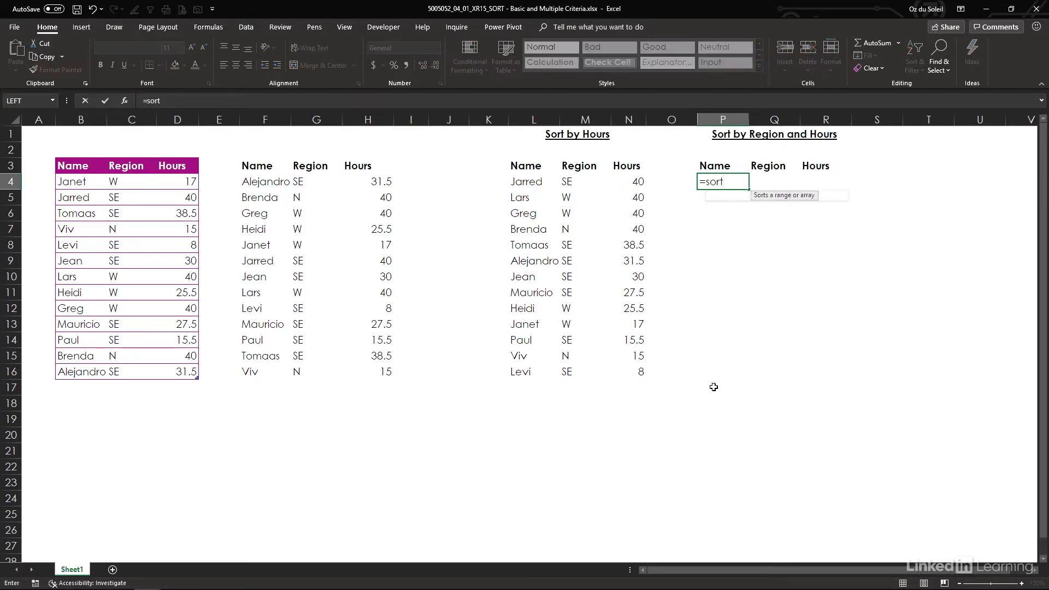
text(()
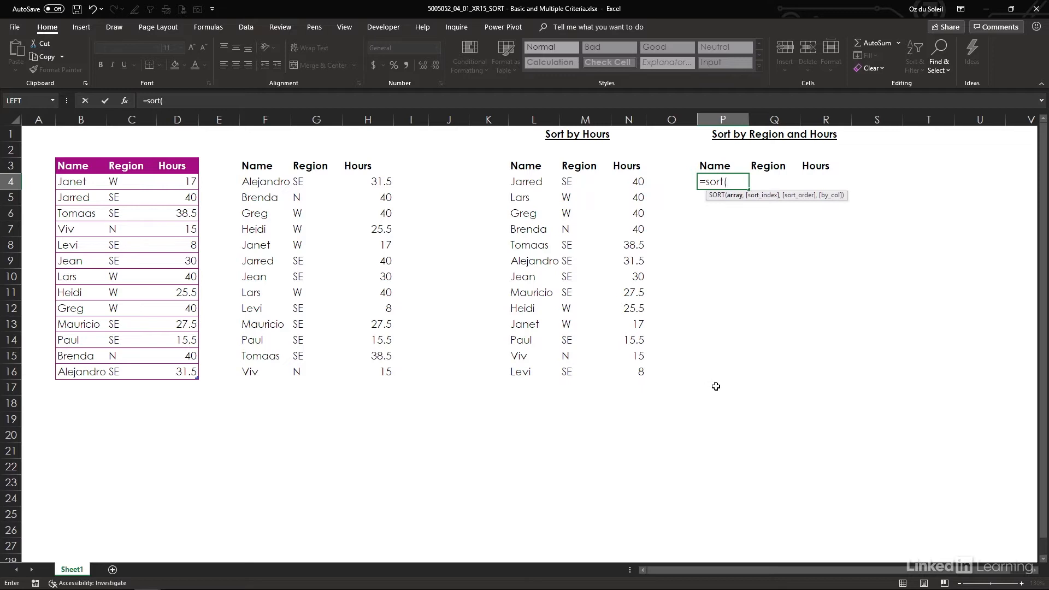
Step: Enter =SORT(Table1,{2,3},{1,-1}) in P4 for Region ascending then Hours descending
drag(96, 158, 176, 158)
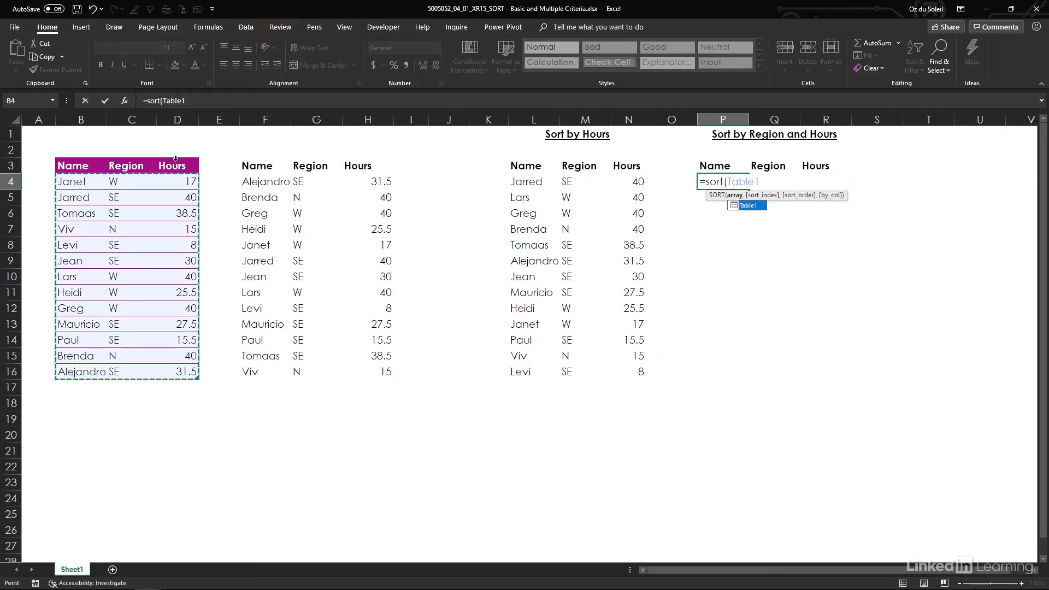
text(,)
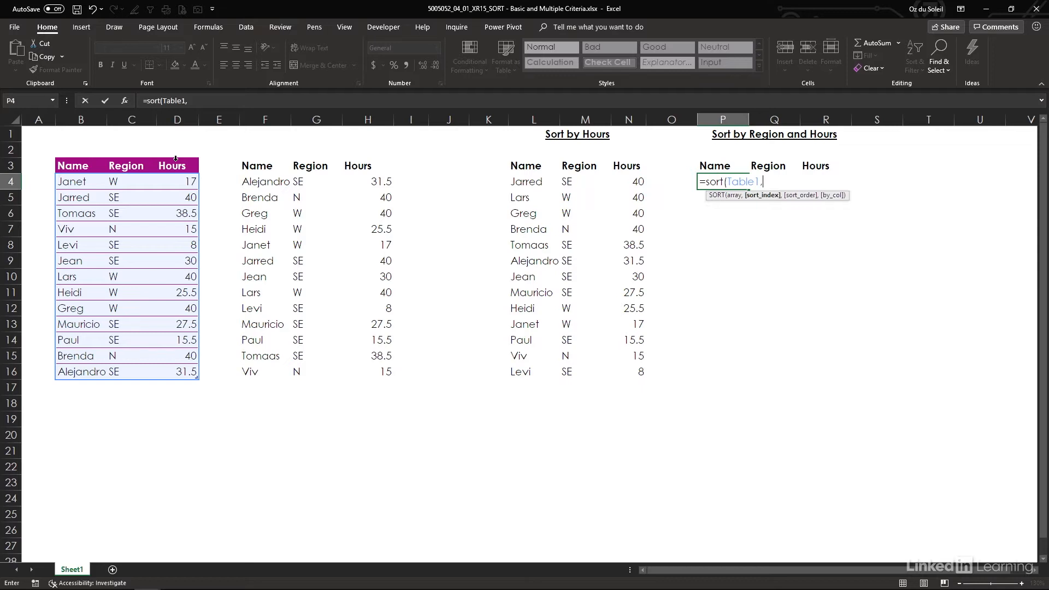
text({)
text(,3},{)
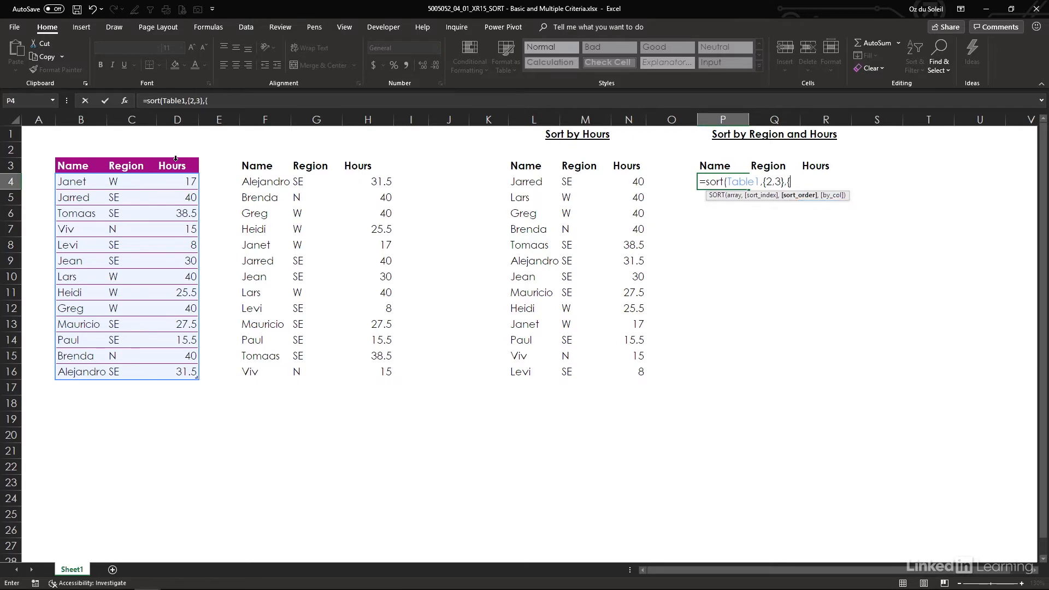
text(1)
text(,)
text(-1)
text(})
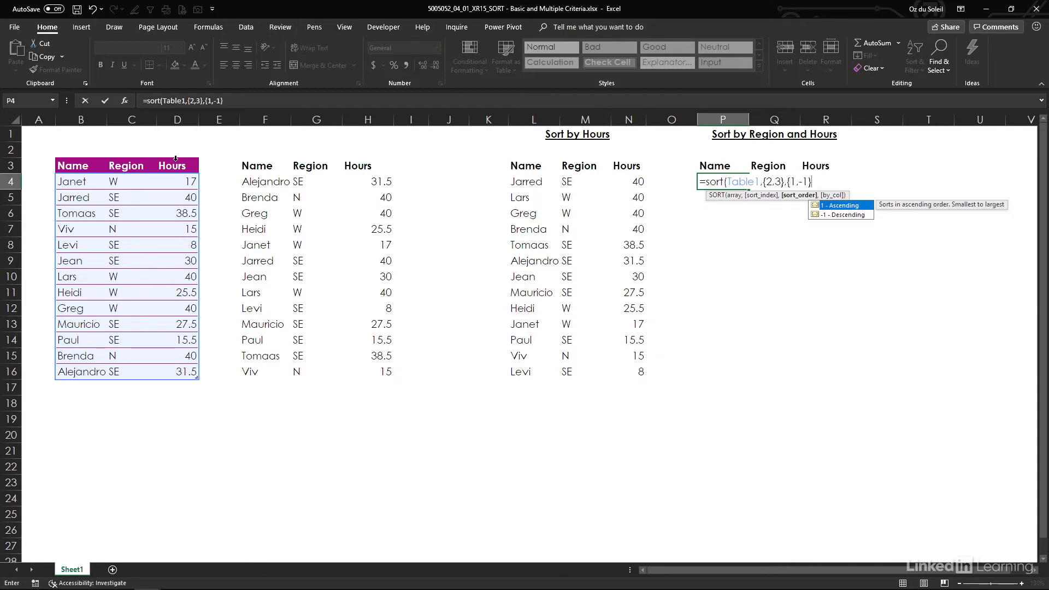
text())
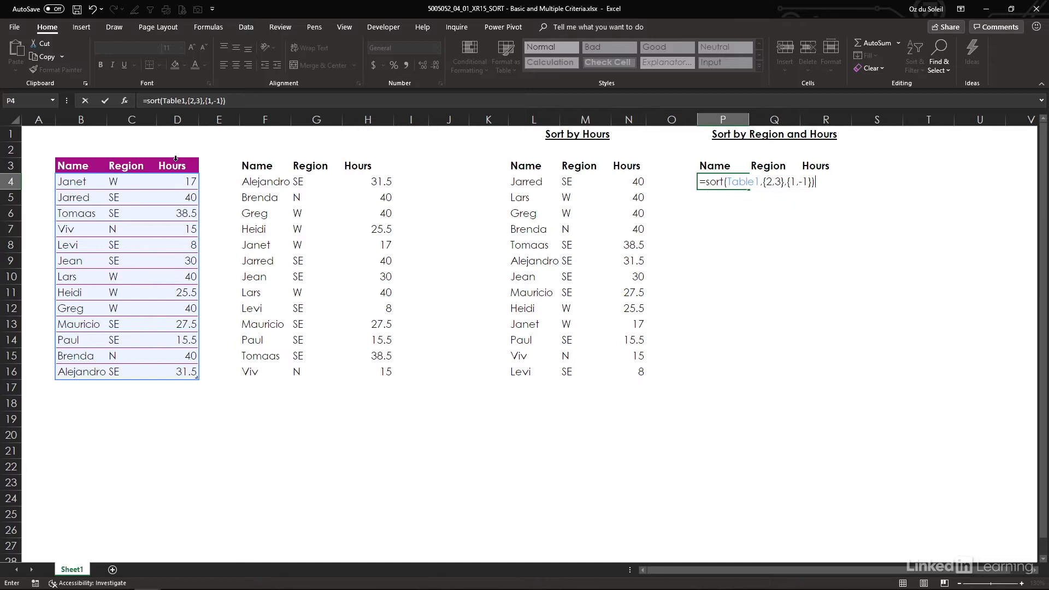
key(Return)
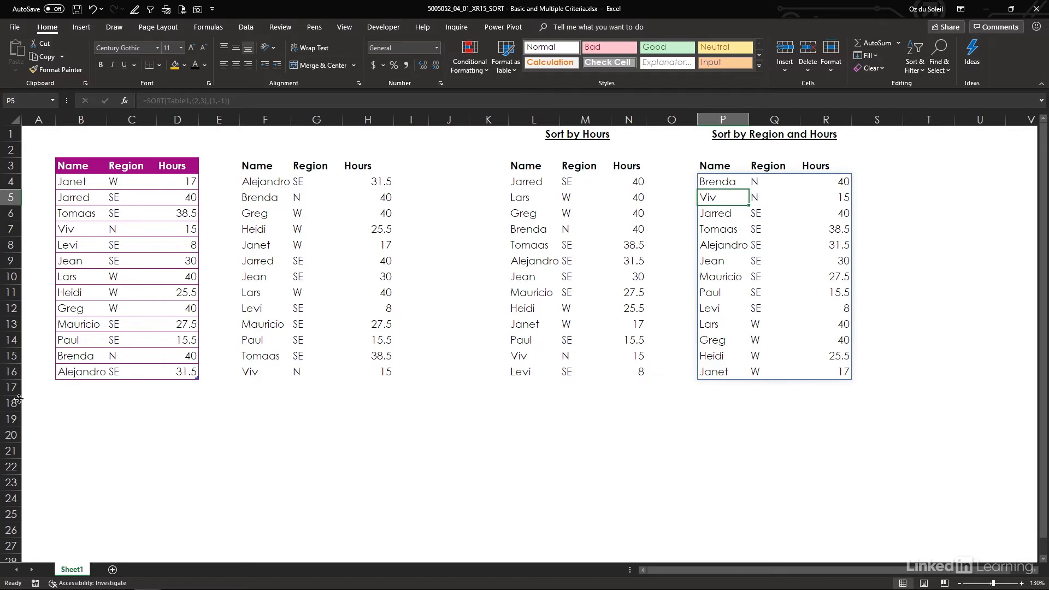
Step: Add a new table row Denise, region E, 39 hours below the last entry
click(82, 390)
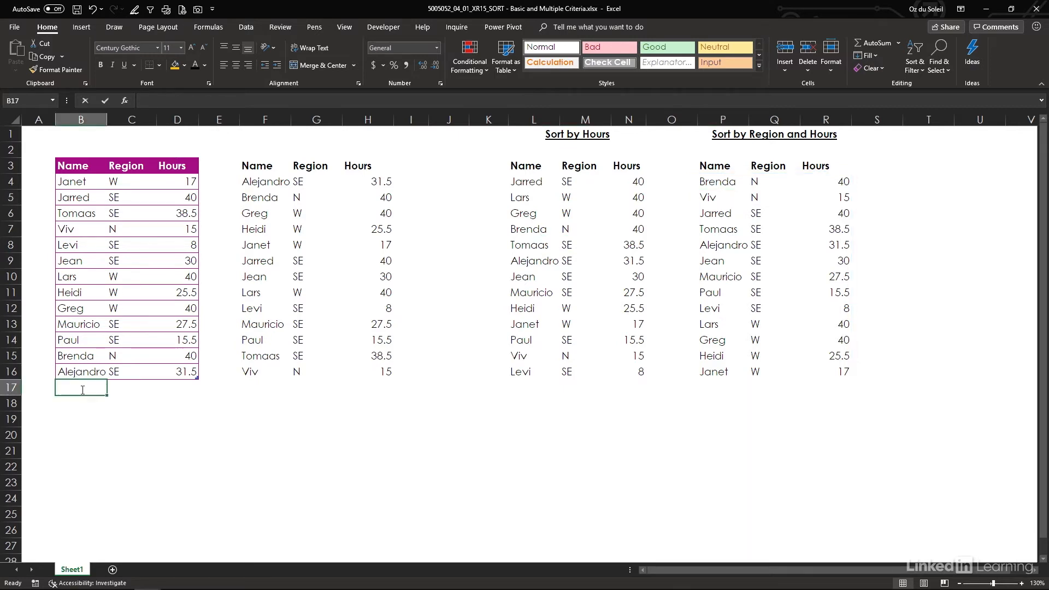
text(Denise)
key(Tab)
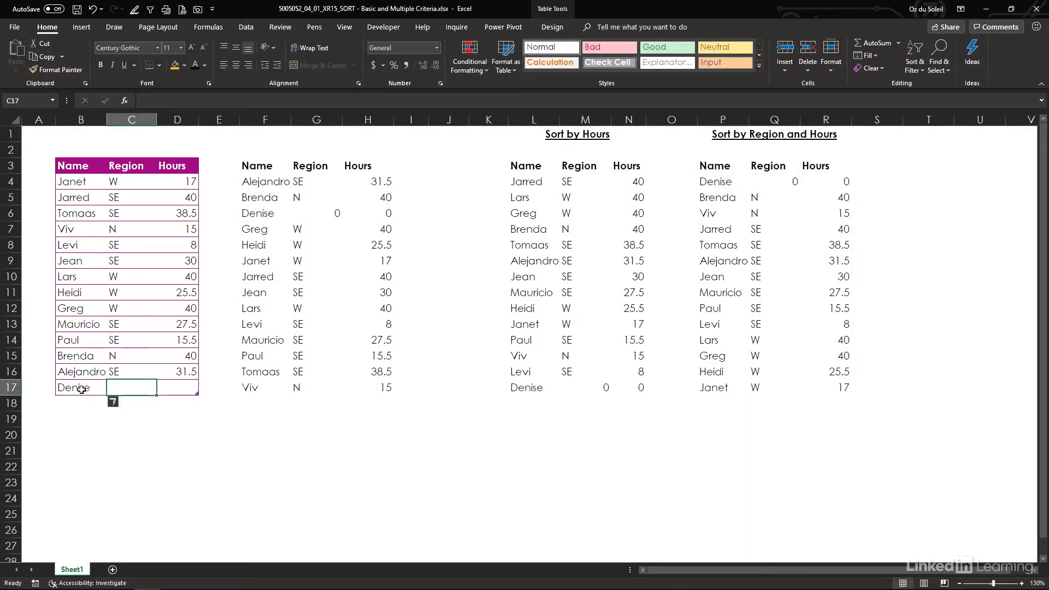
text(E)
key(Tab)
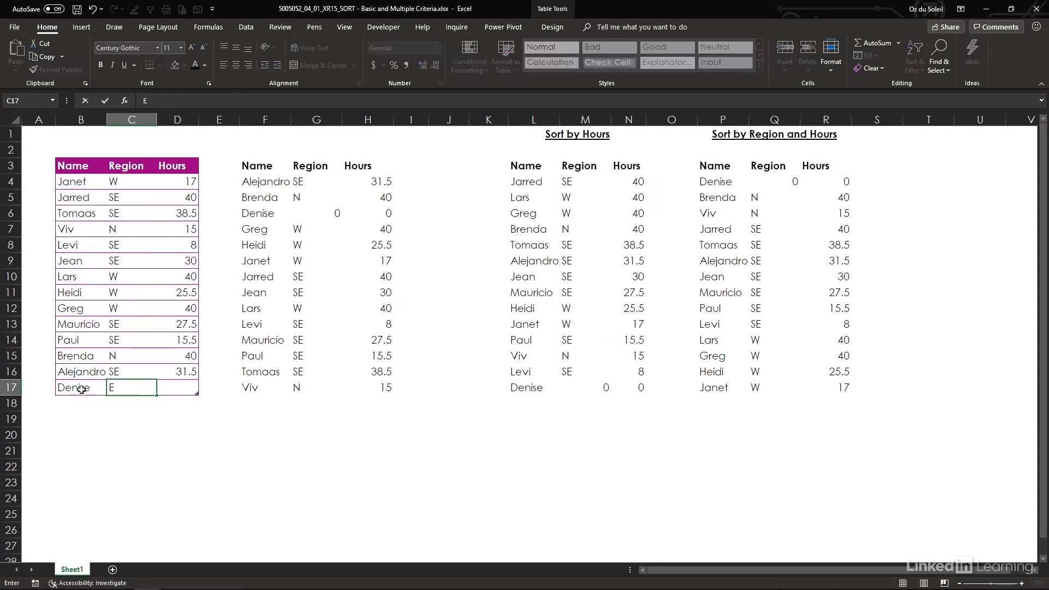
text(39)
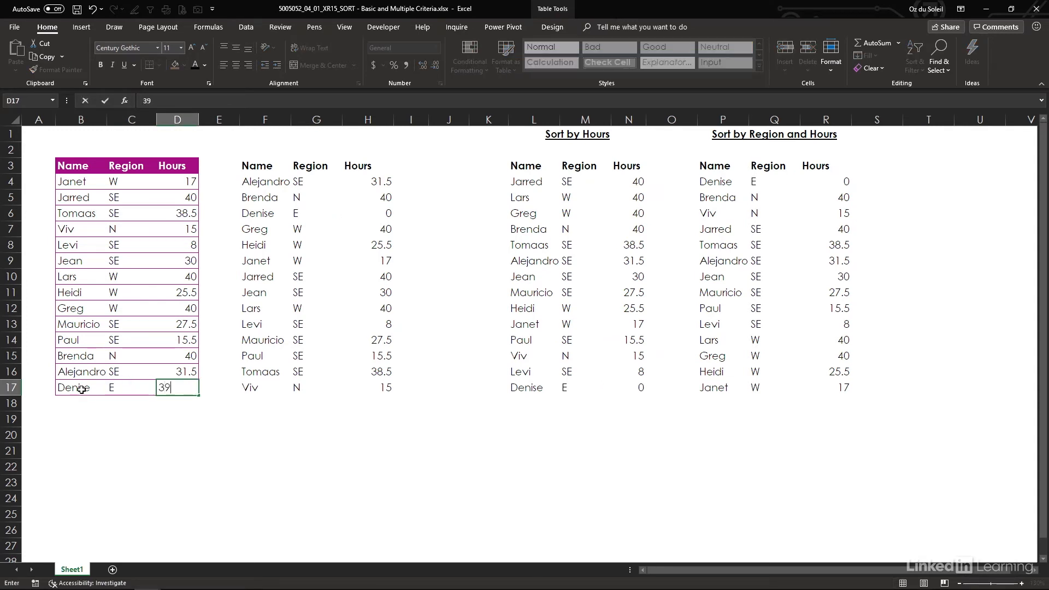
key(Return)
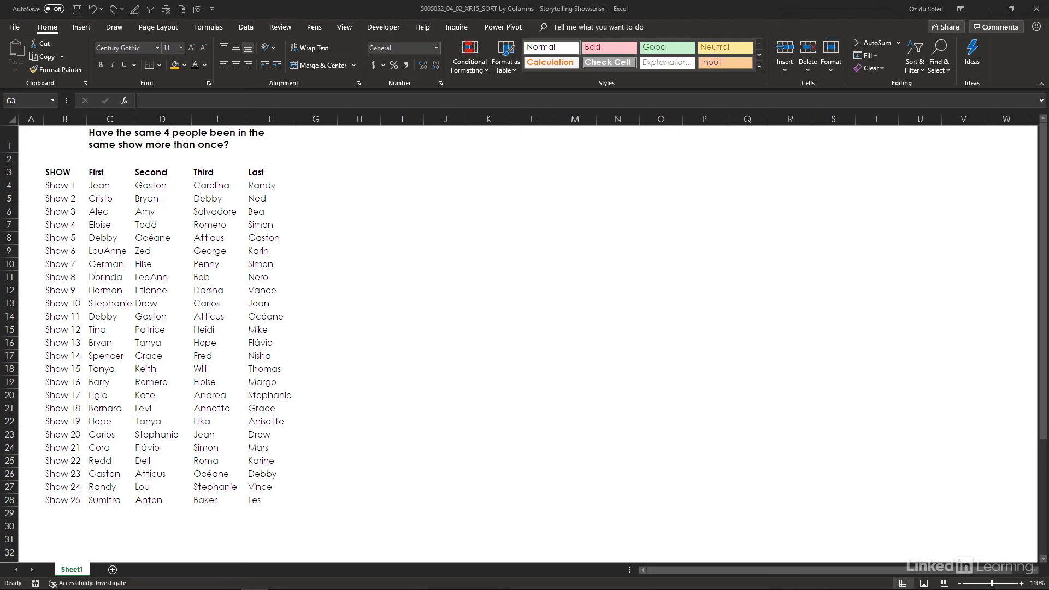
Step: Add a Performers heading in cell G3
click(311, 172)
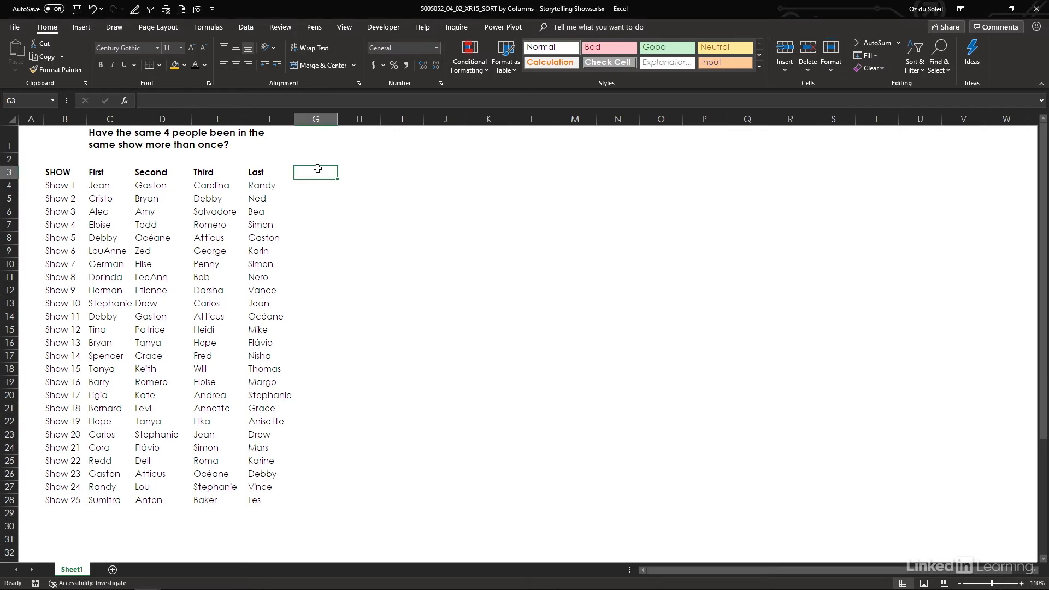
text(P)
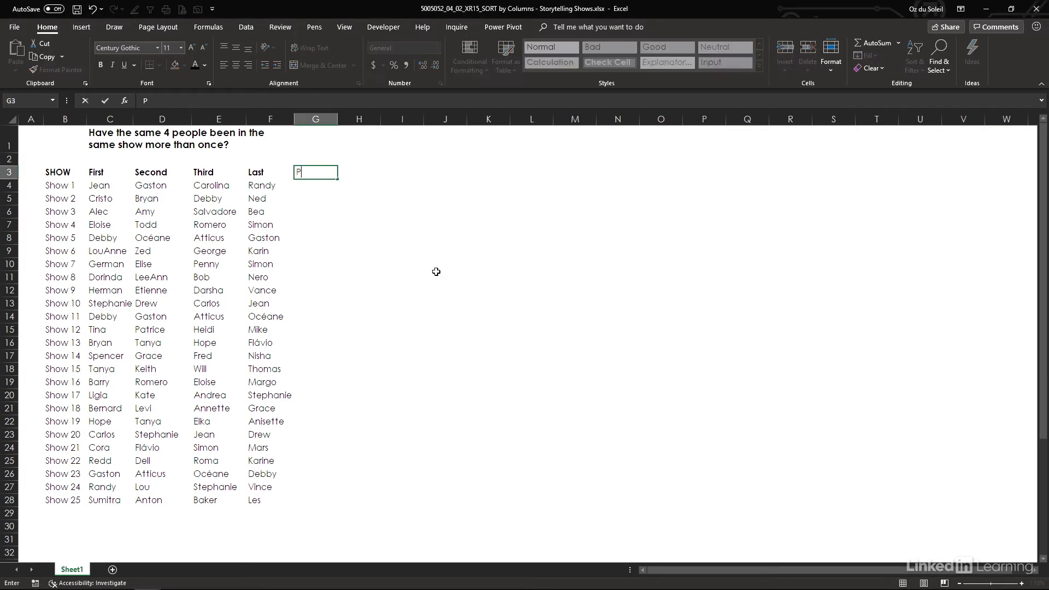
text(erformers)
key(Return)
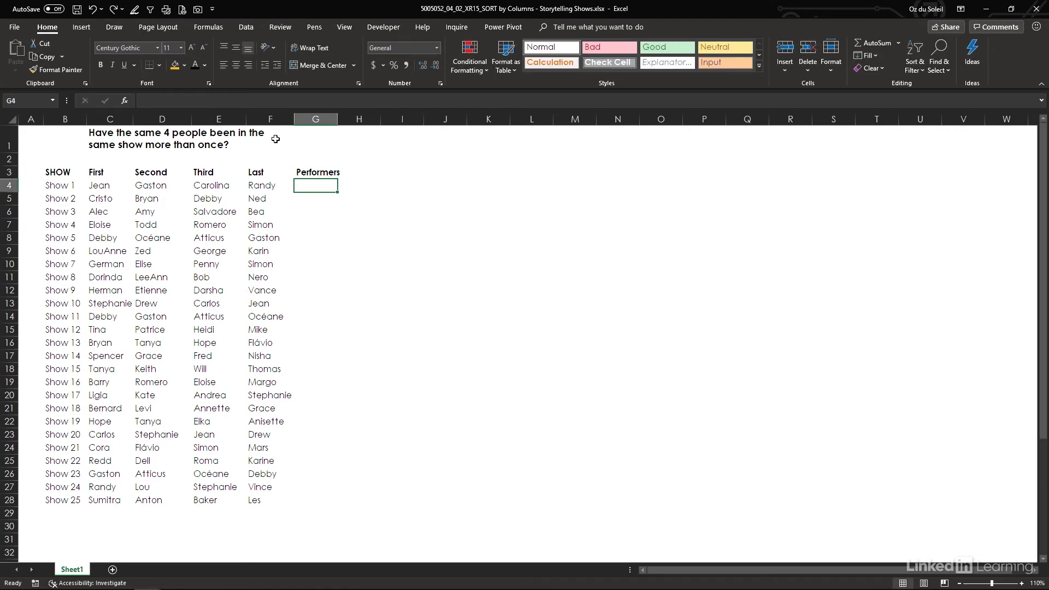
text(=sort)
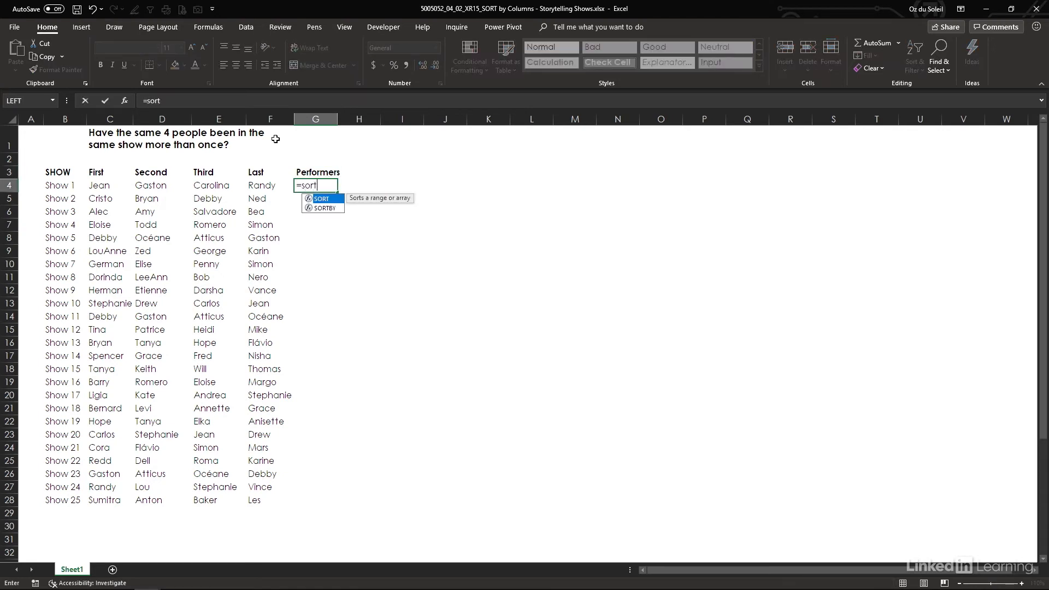
text(()
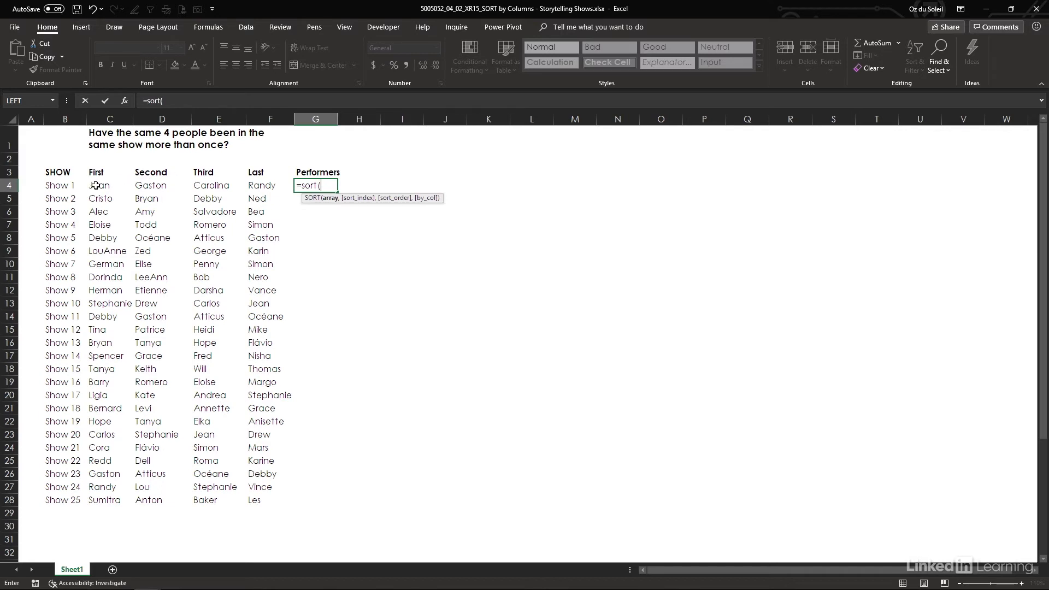
Step: Enter =SORT(C4:F4,,1,TRUE) in G4 to sort Show 1's four names by column
drag(92, 185, 271, 188)
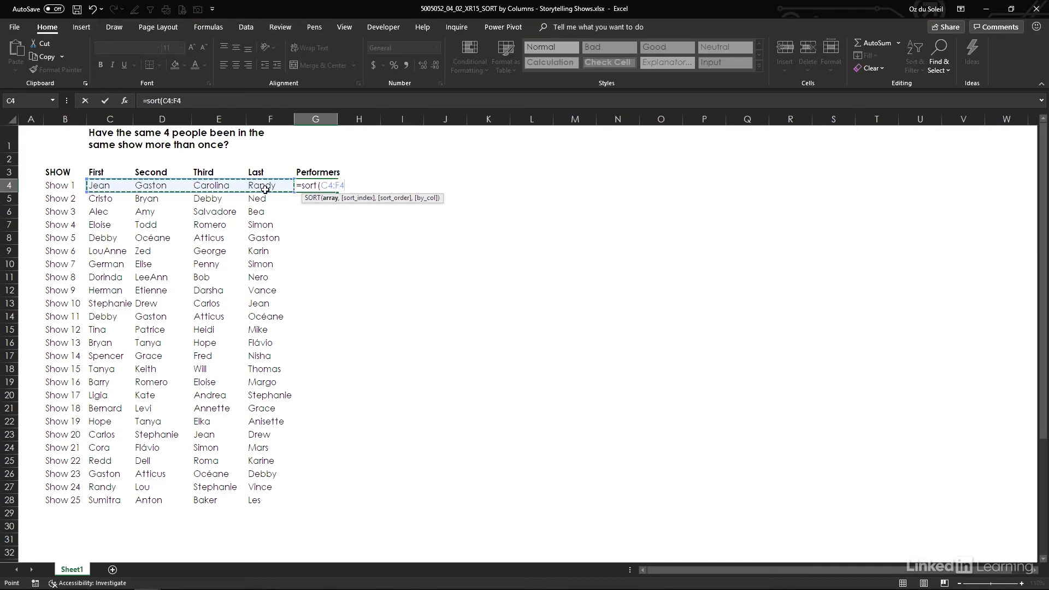
text(,)
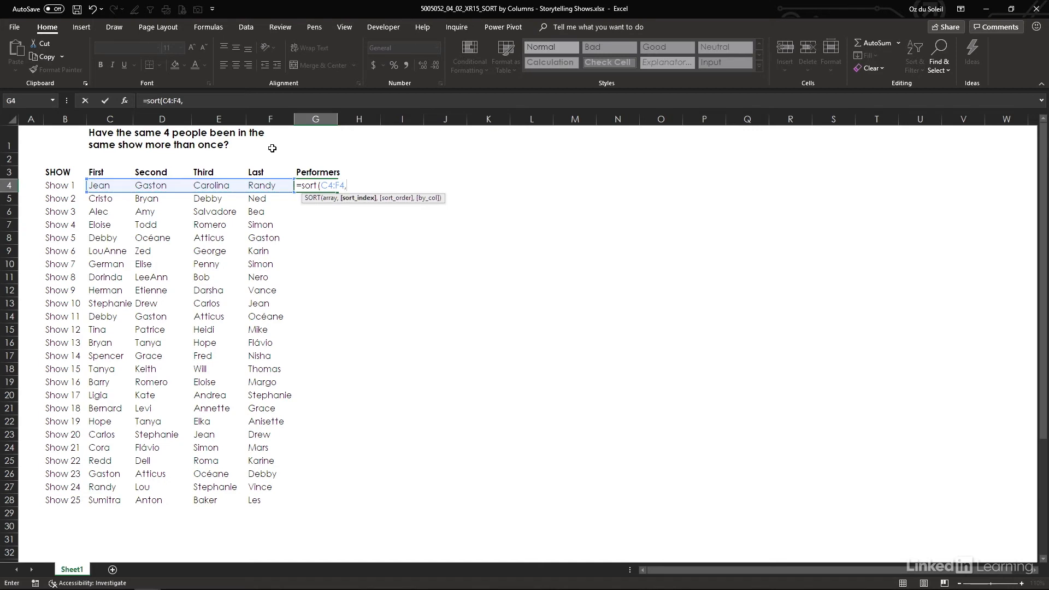
text(,)
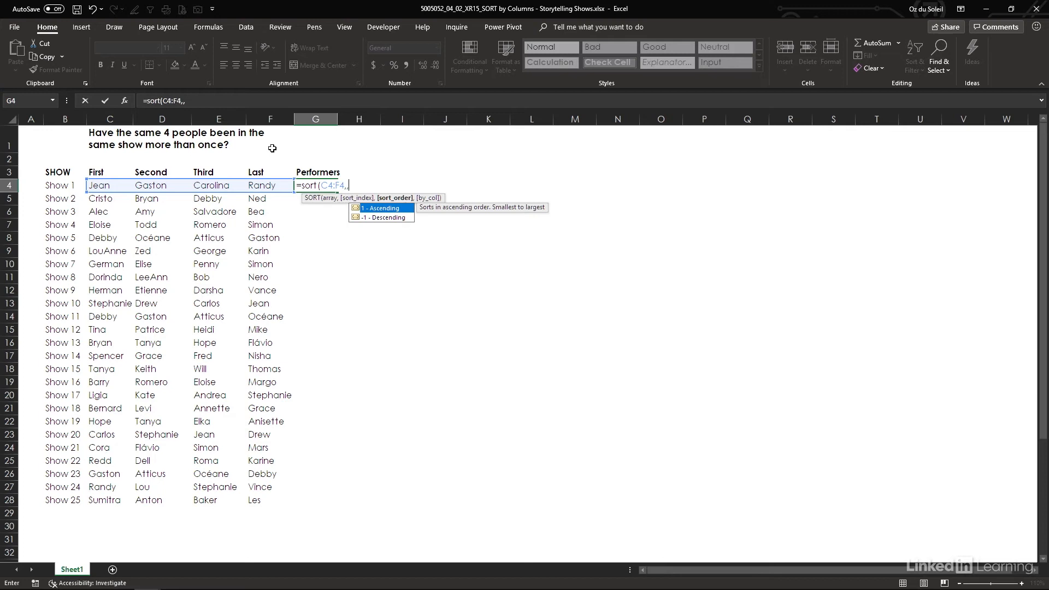
text(1)
text(,)
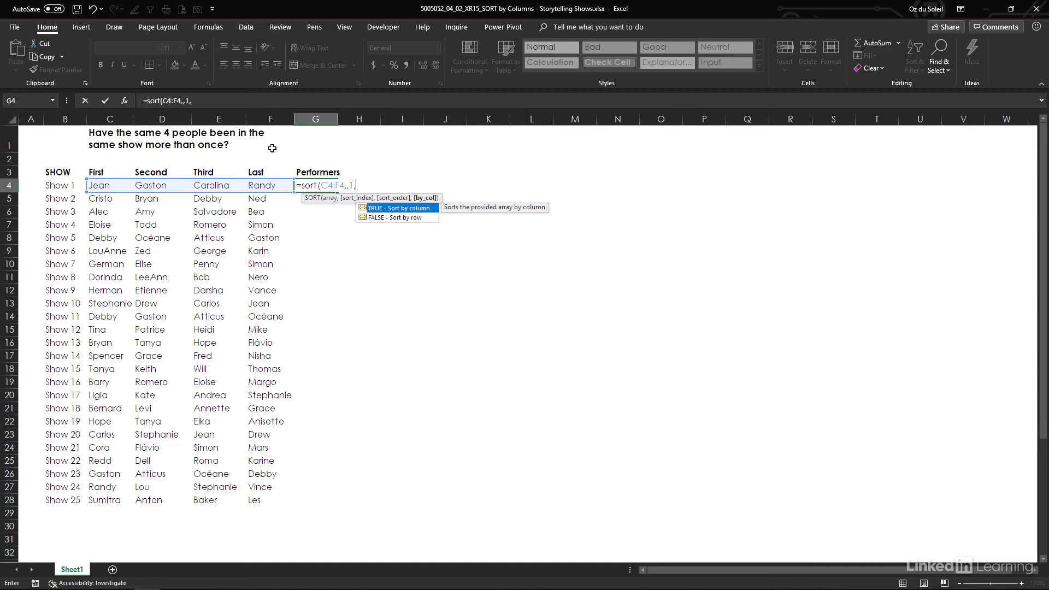
text(tr)
text(ue)
text())
key(Return)
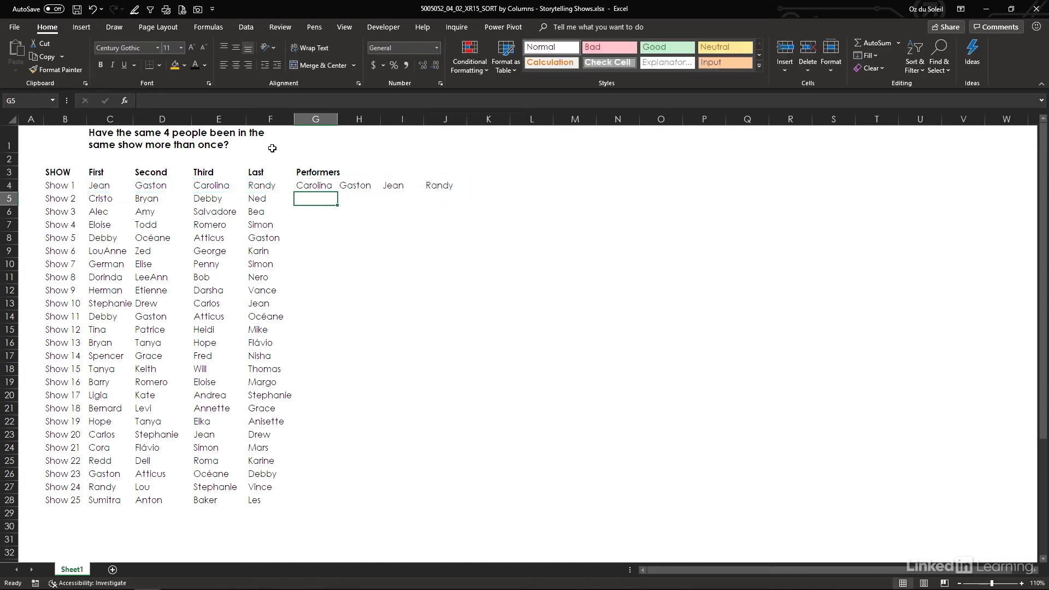
click(313, 189)
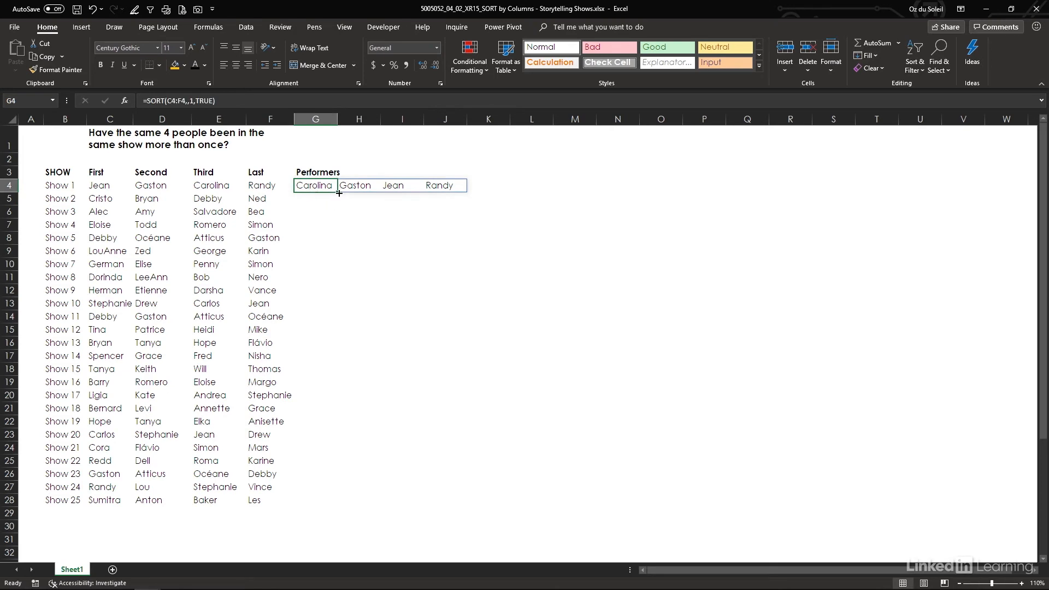
Step: Fill the row-sort formula from G4 down to Show 25 and check Show 5's spilled names
drag(338, 204, 342, 502)
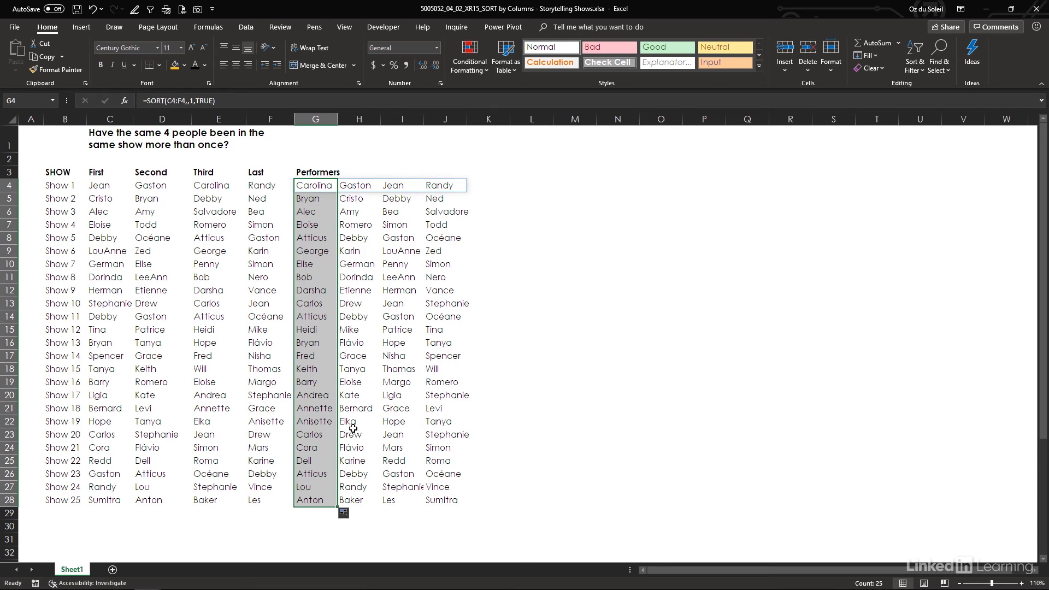
click(312, 237)
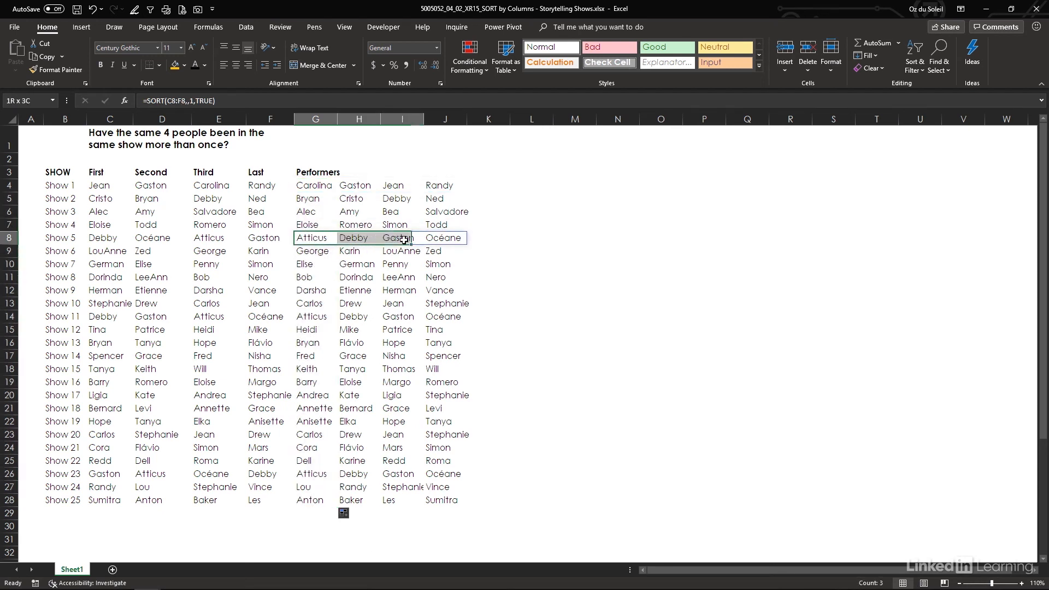
drag(313, 237, 443, 238)
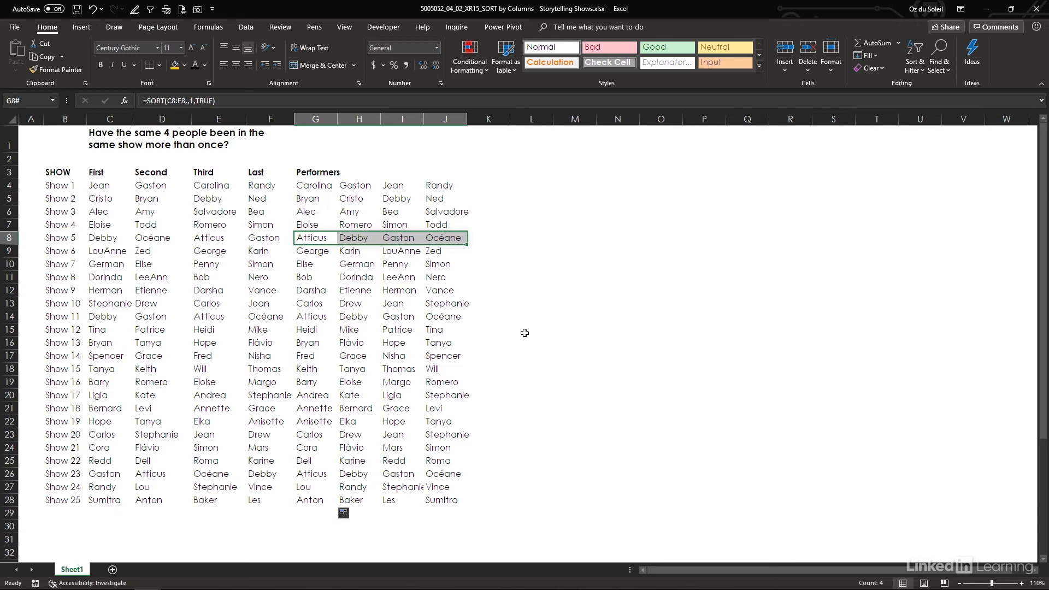
click(316, 185)
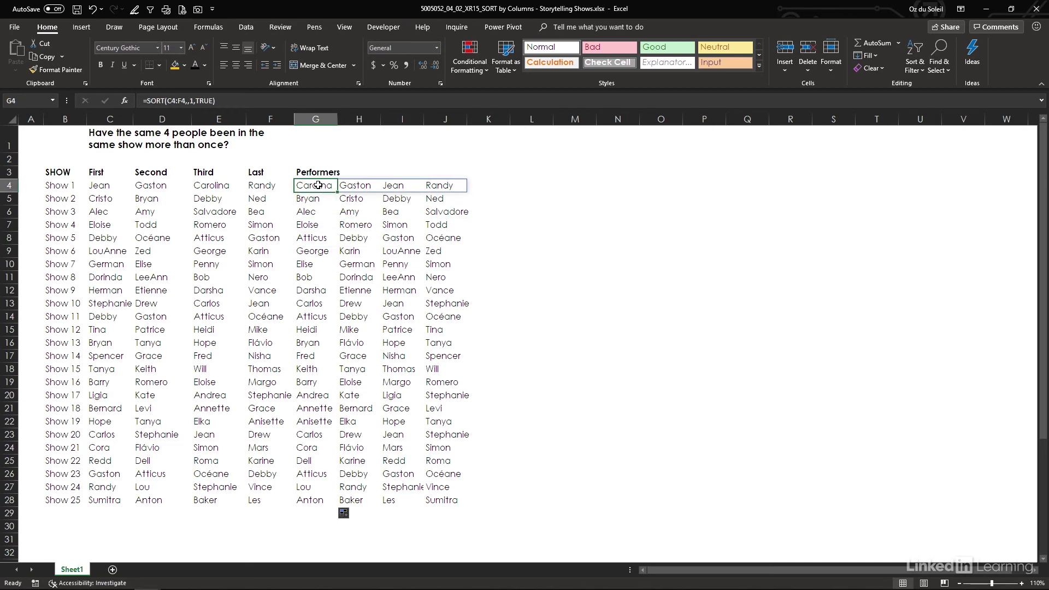
Step: Wrap G4 as =TEXTJOIN("",TRUE,SORT(C4:F4,,1,TRUE)) giving CarolinaGastonJeanRandy
click(148, 100)
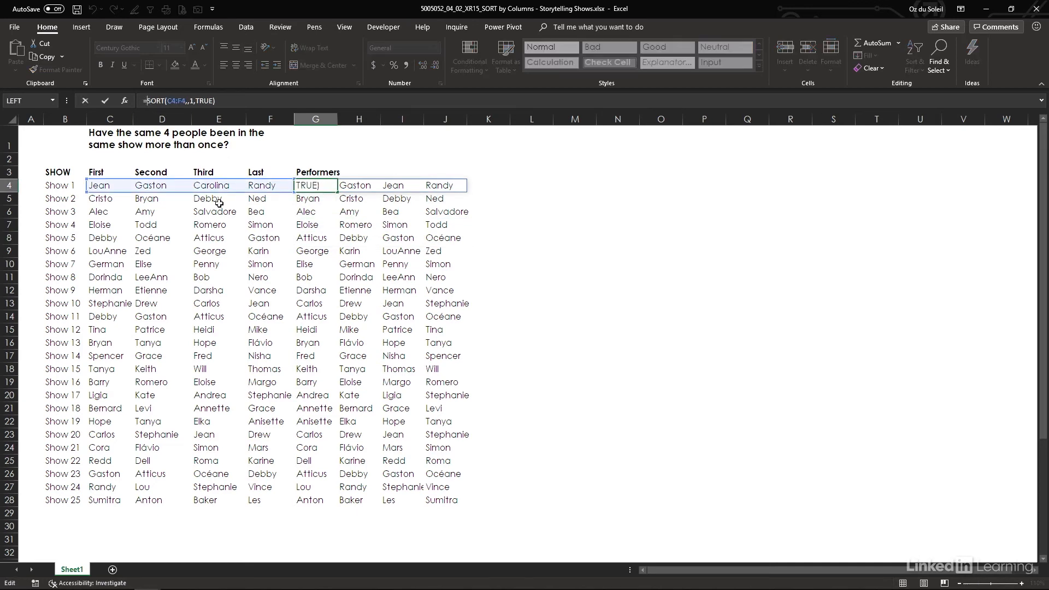
text(textj)
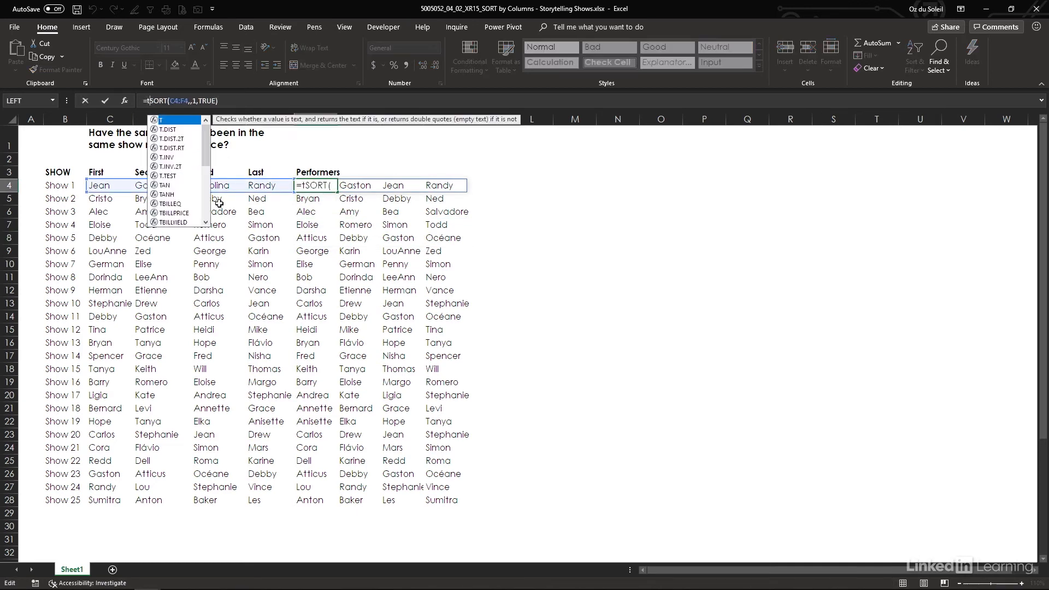
text(oin)
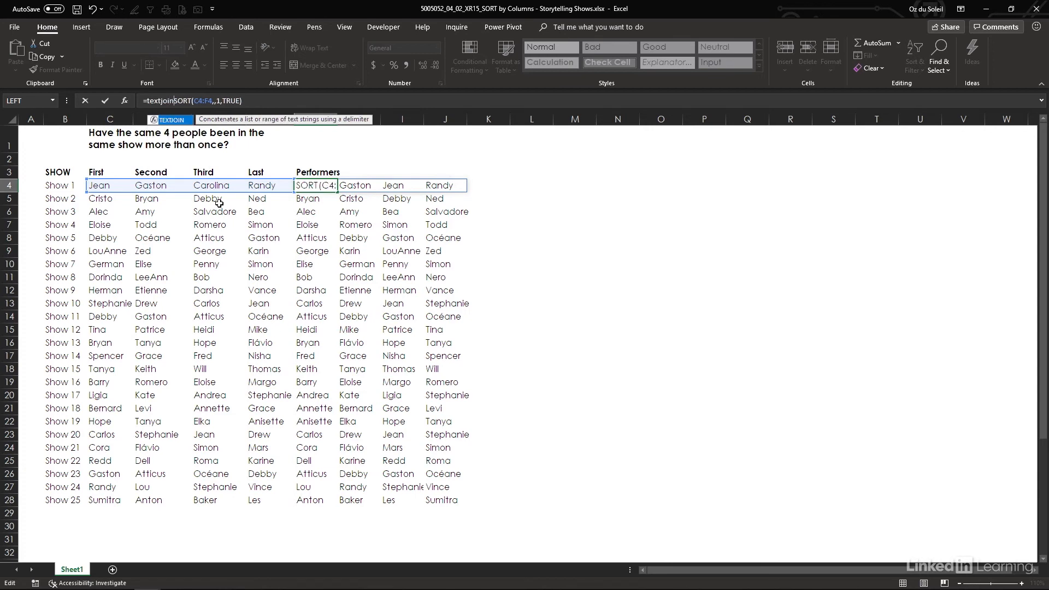
text(()
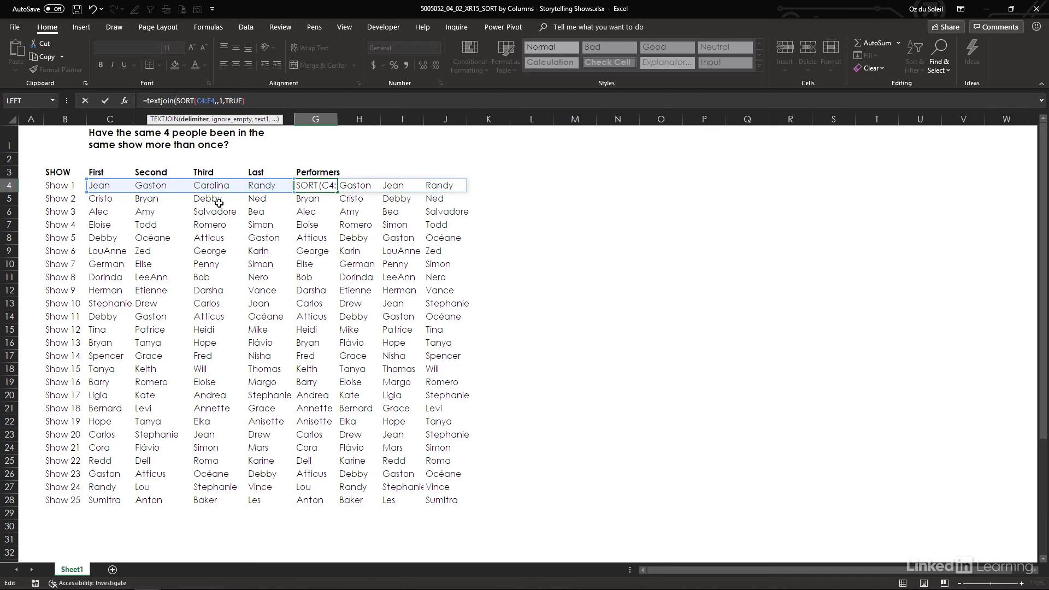
text("")
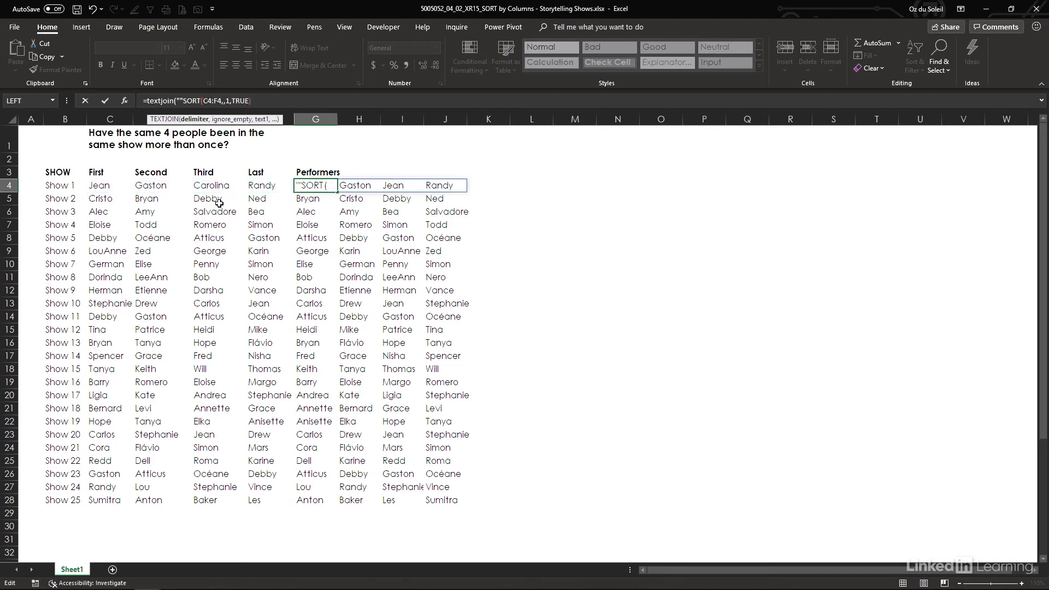
text(,)
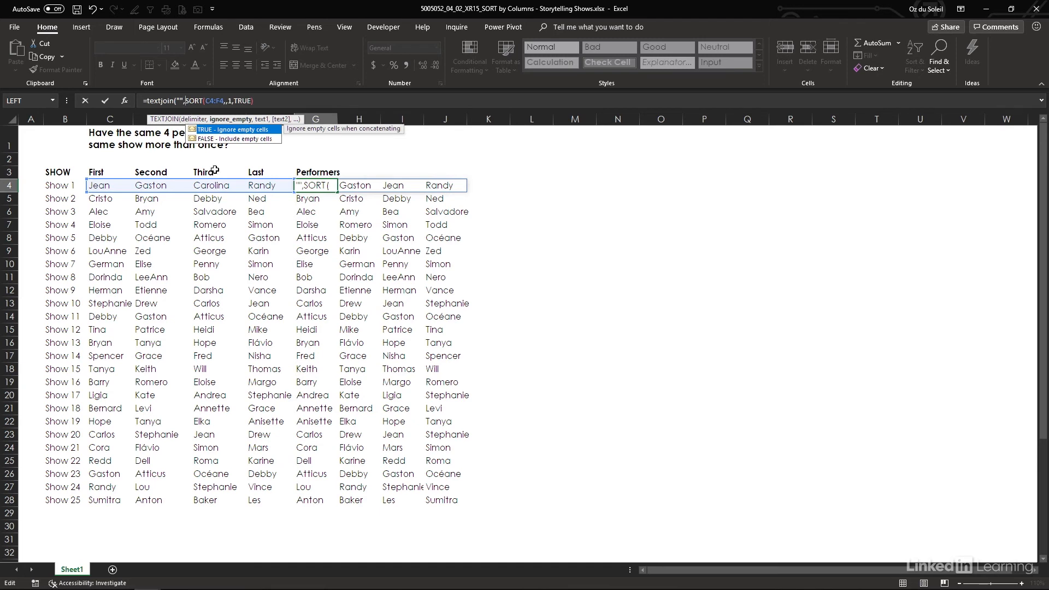
text(TRUE,)
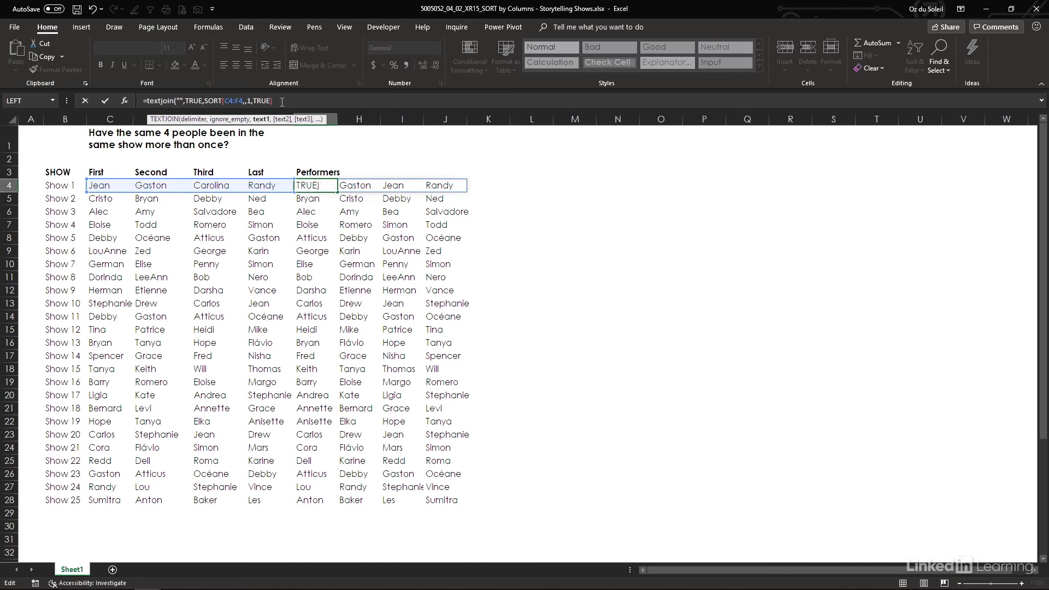
text())
key(Return)
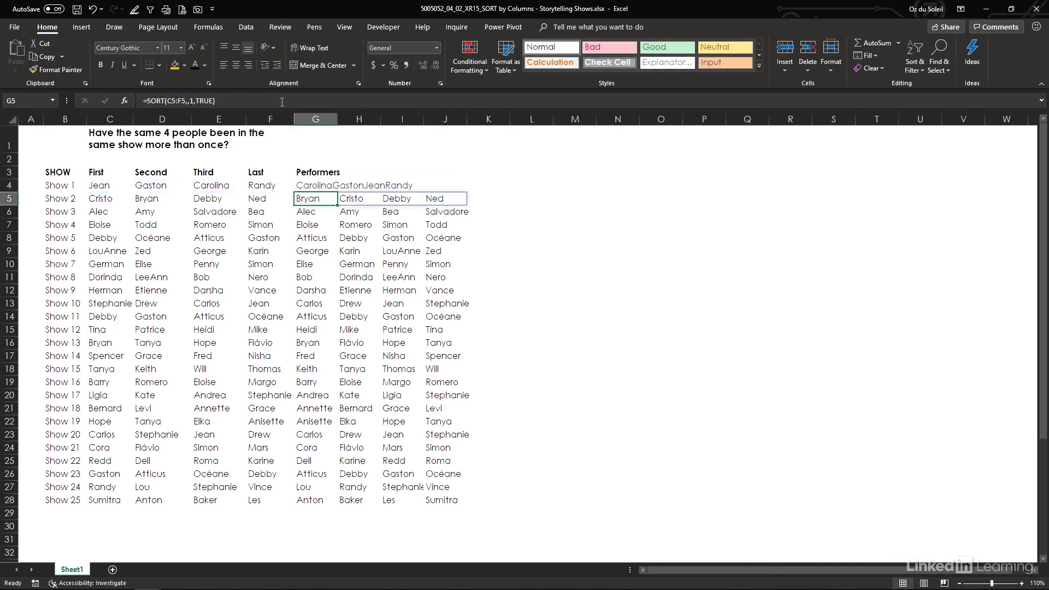
Step: Fill the TEXTJOIN formula from G4 down to Show 25 and AutoFit column G
click(313, 185)
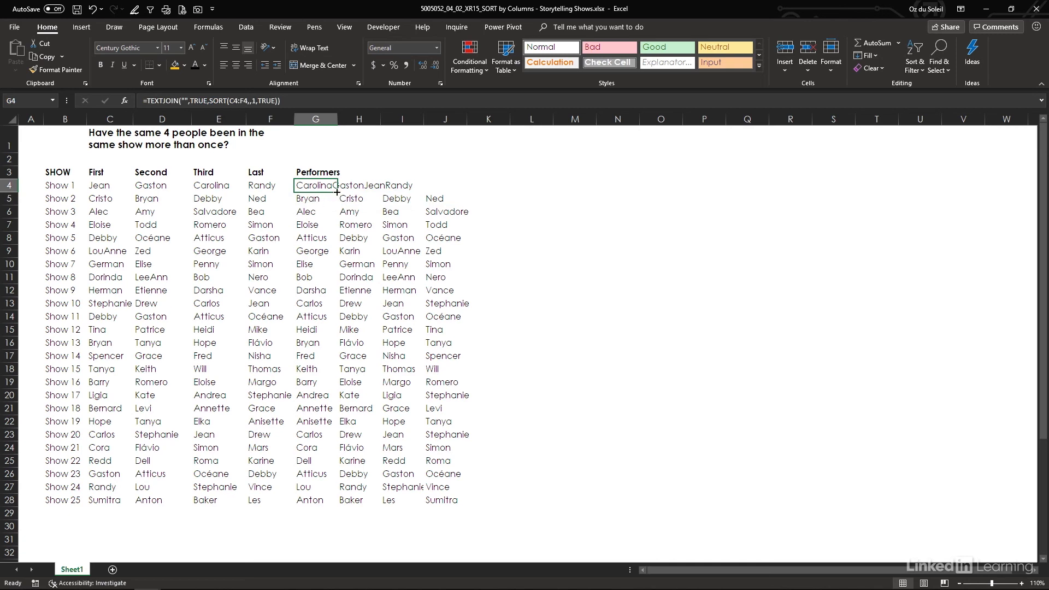
drag(335, 195, 340, 486)
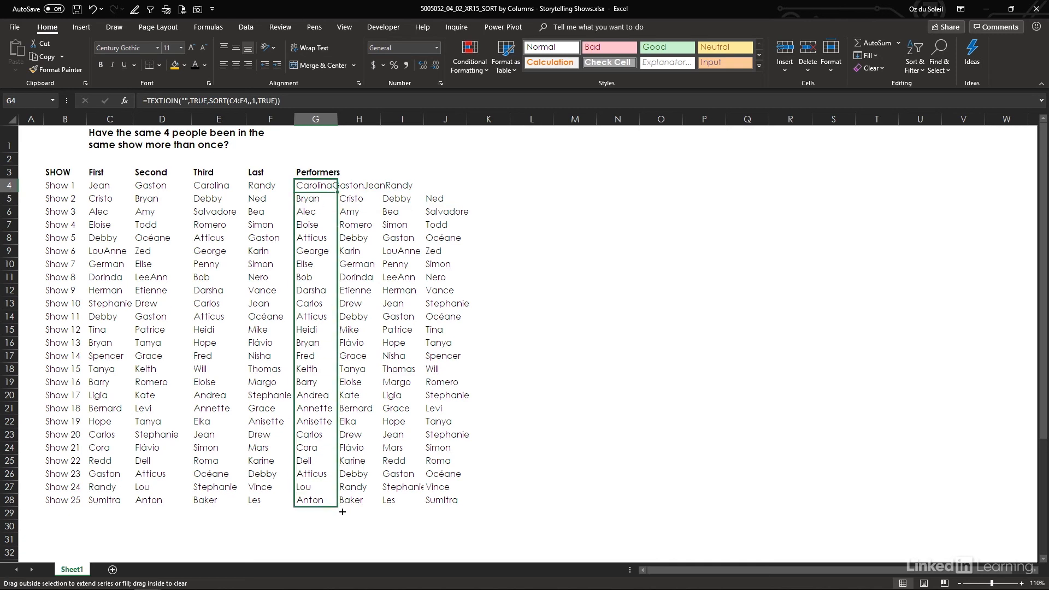
drag(341, 486, 343, 511)
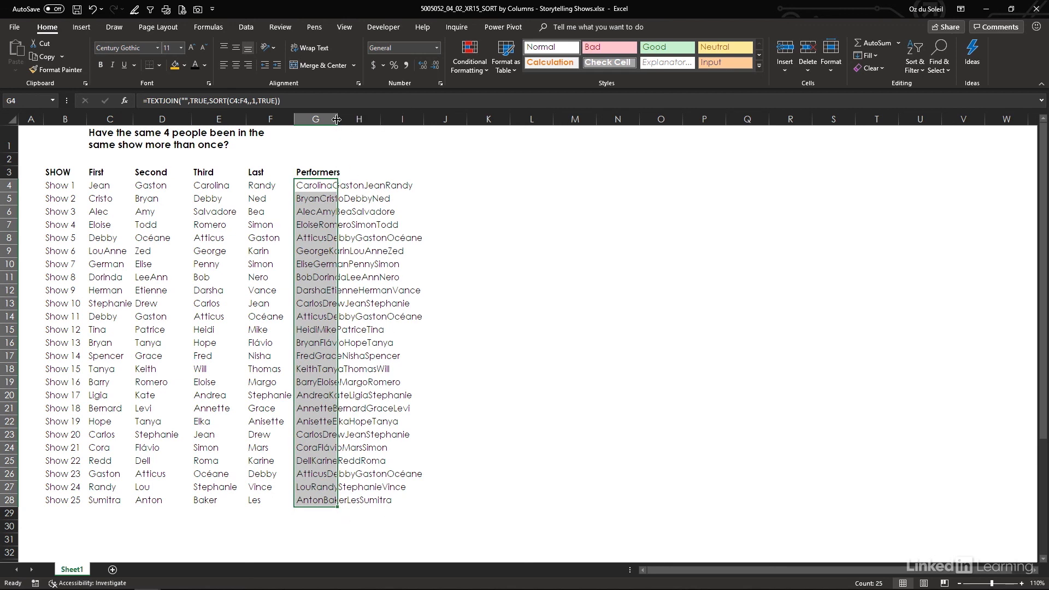
double_click(337, 119)
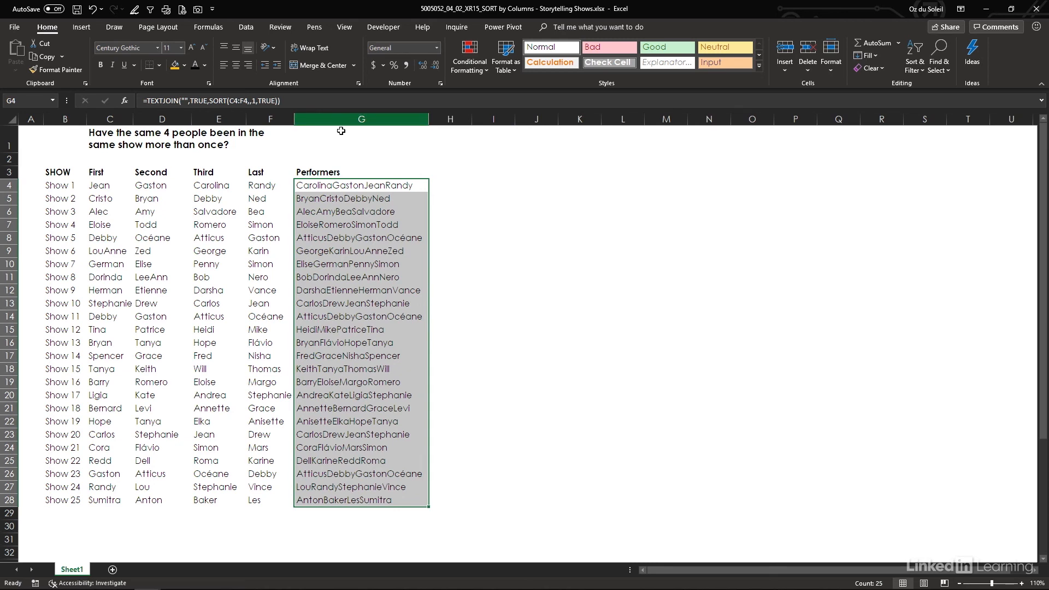
Step: Copy G4:G28 and paste the 25 joined strings as values starting at J4
right_click(361, 185)
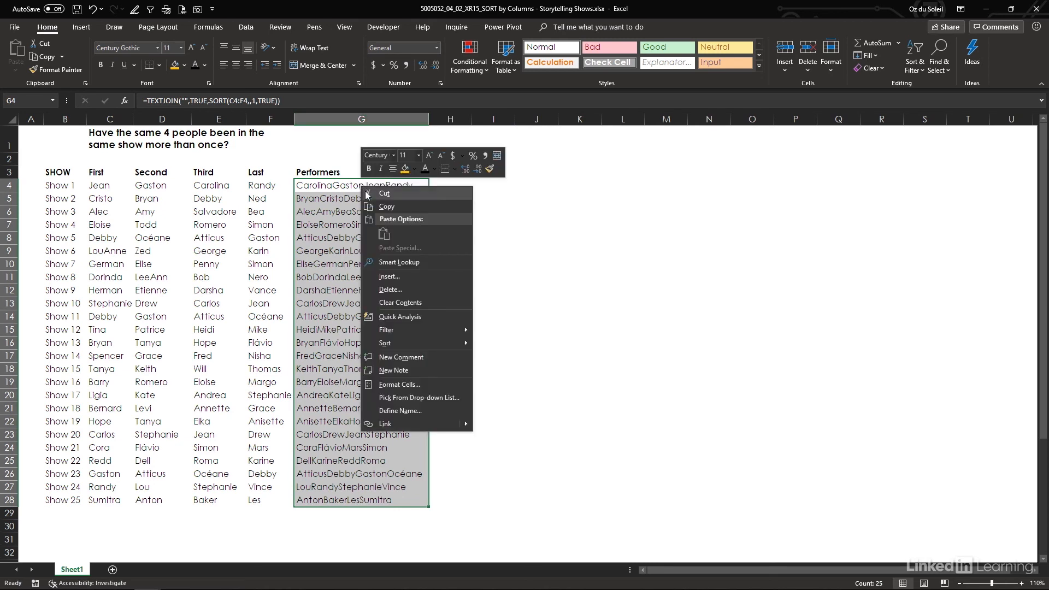
click(386, 206)
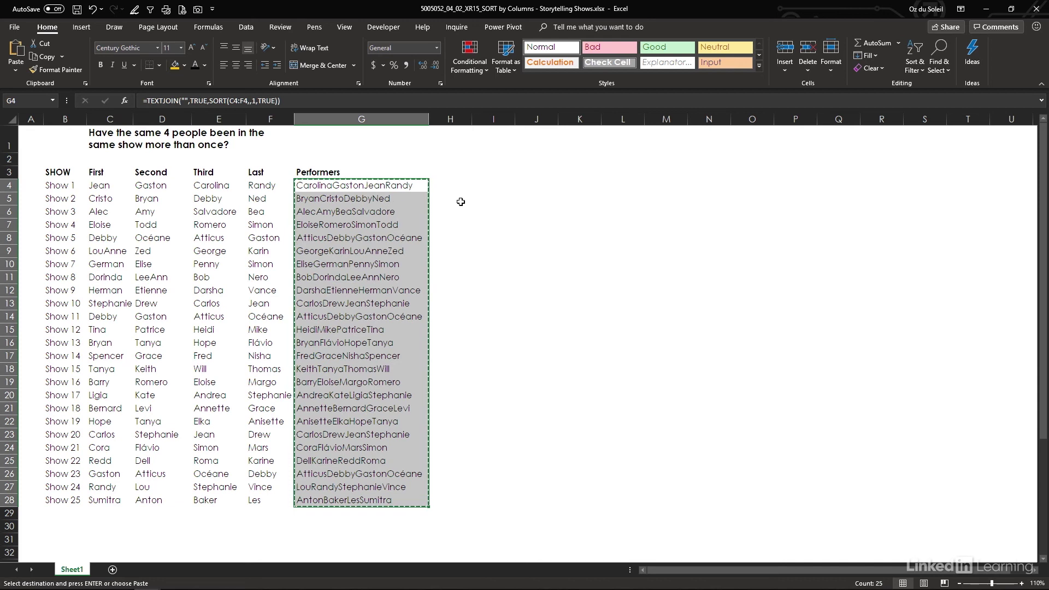
click(533, 187)
right_click(534, 188)
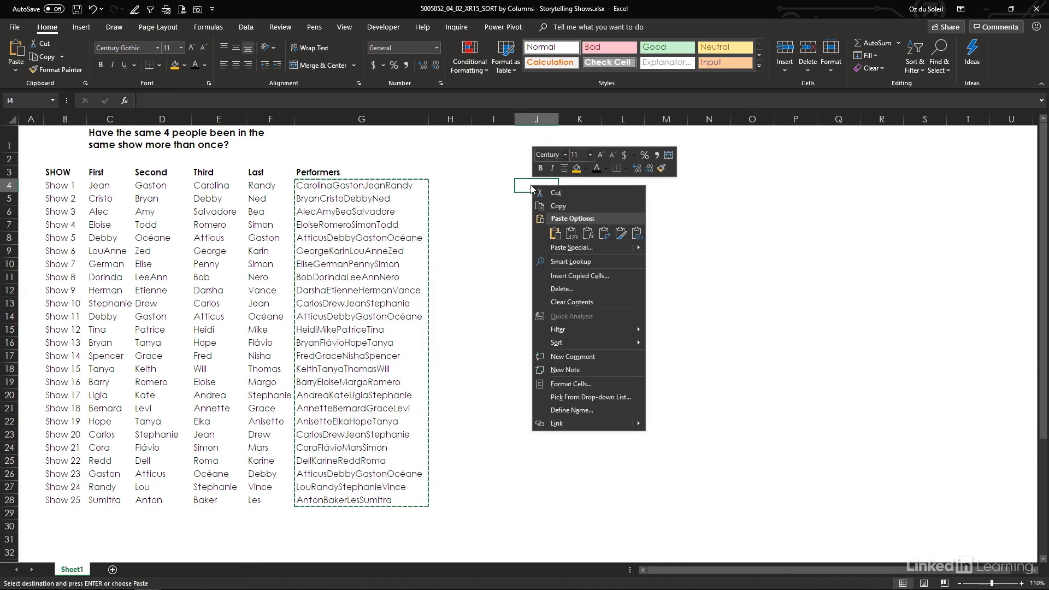
click(571, 236)
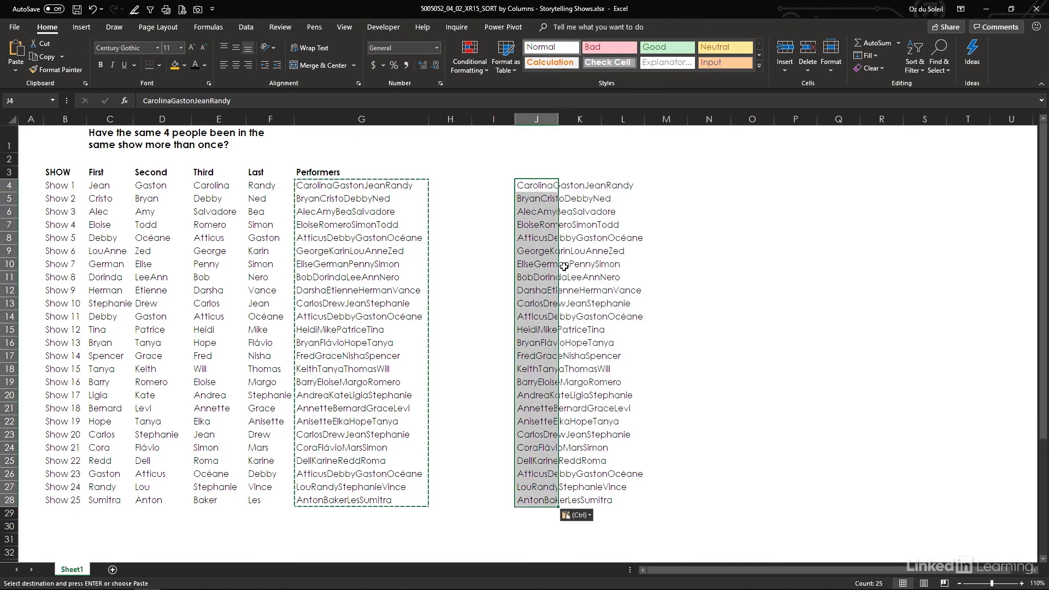
Step: Sort column J's pasted strings A to Z so repeats like AtticusDebbyGastonOcéane group together
click(246, 26)
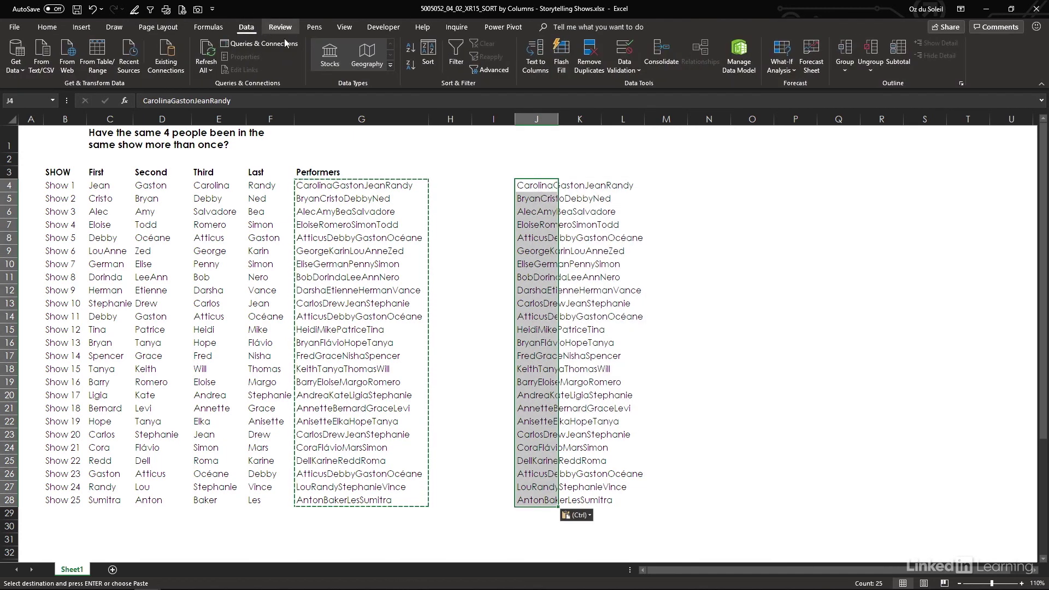
click(411, 48)
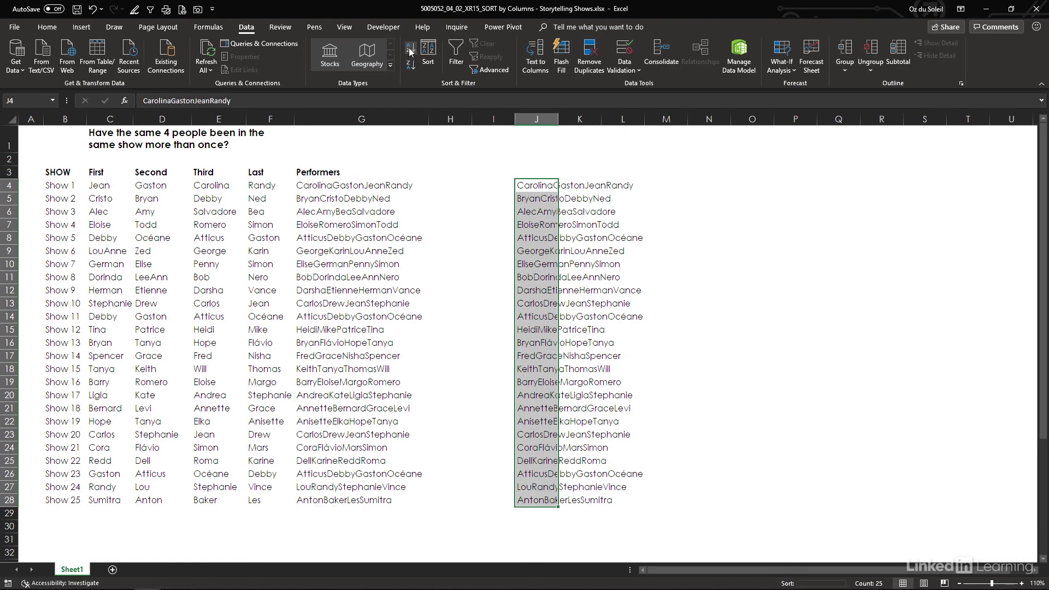
click(737, 445)
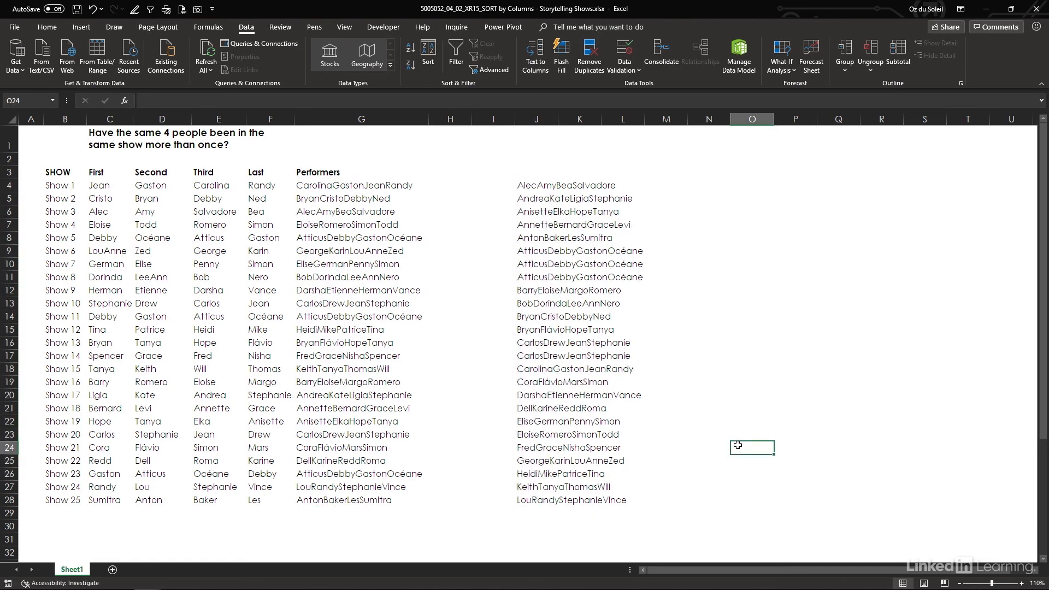